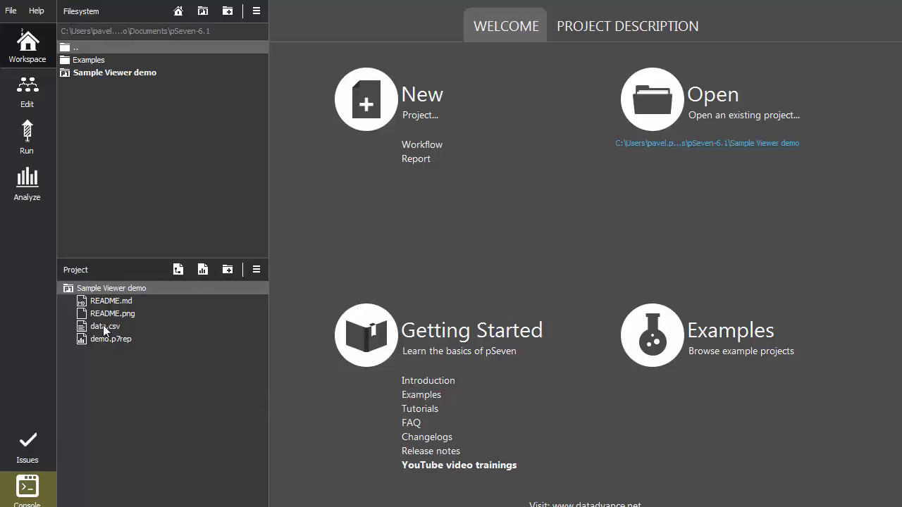
Start importing data from a file into the demo report, choosing data.csv from the current project as the source
{"action": "left_click", "coordinate": [30, 184]}
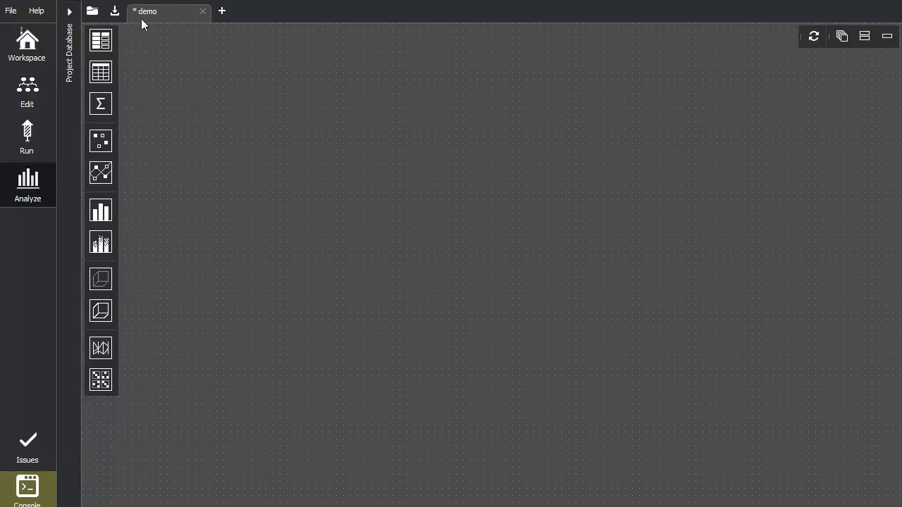
{"action": "left_click", "coordinate": [101, 40]}
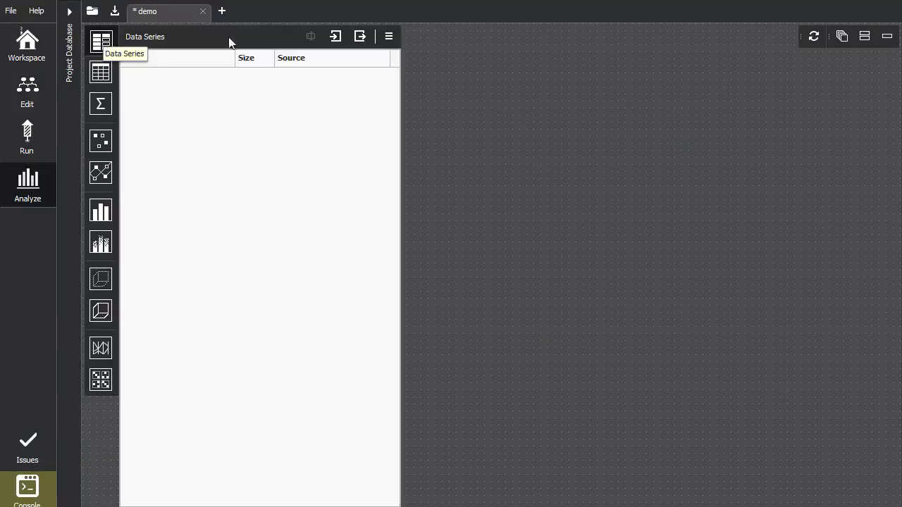
{"action": "left_click", "coordinate": [337, 37]}
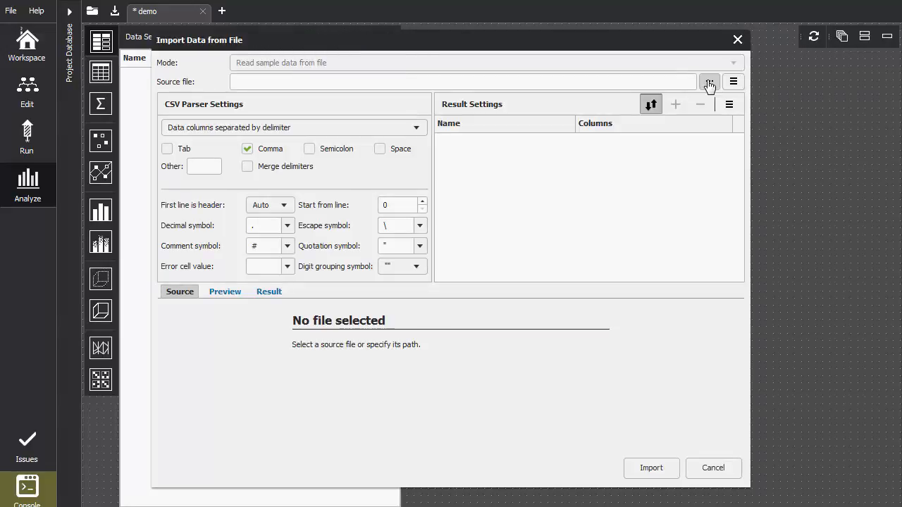
{"action": "left_click", "coordinate": [710, 83]}
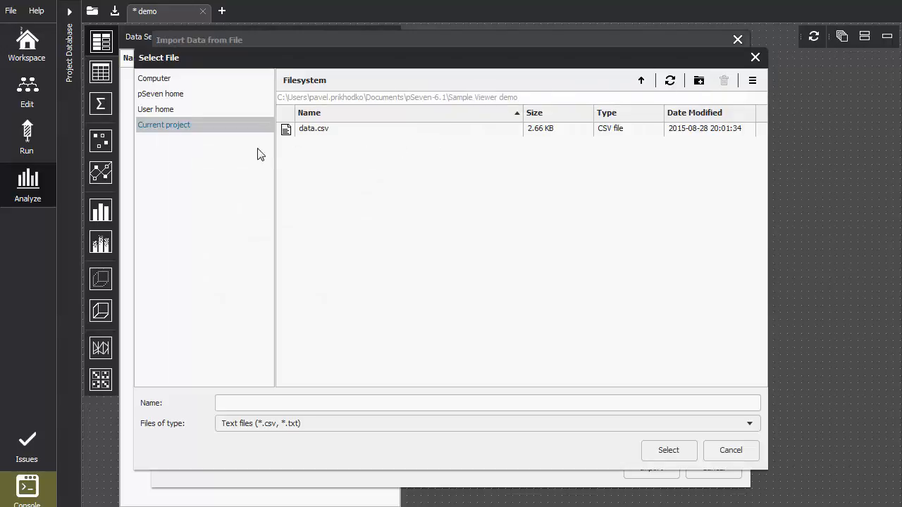
{"action": "left_click", "coordinate": [331, 133]}
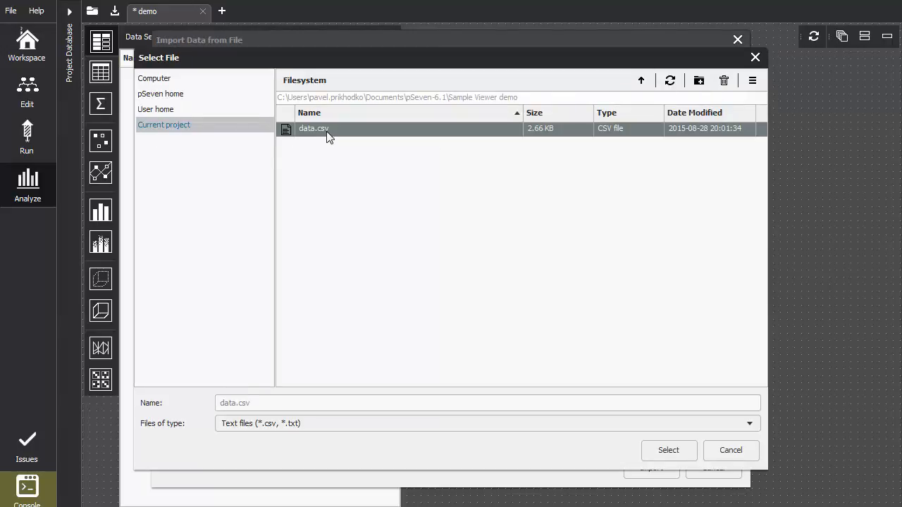
{"action": "left_click", "coordinate": [669, 448]}
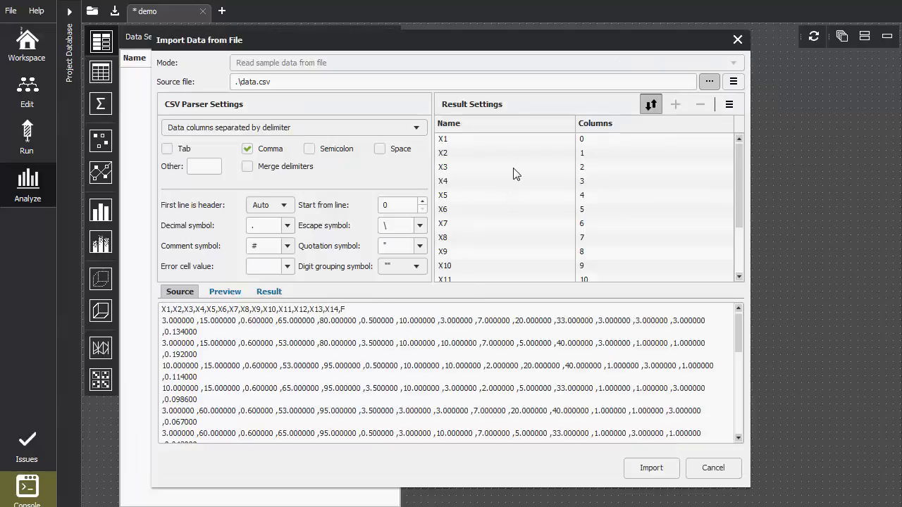
Preview the parsed columns X1 to X14 and F, and import them all as data series
{"action": "left_click_drag", "start_coordinate": [738, 194], "coordinate": [739, 182]}
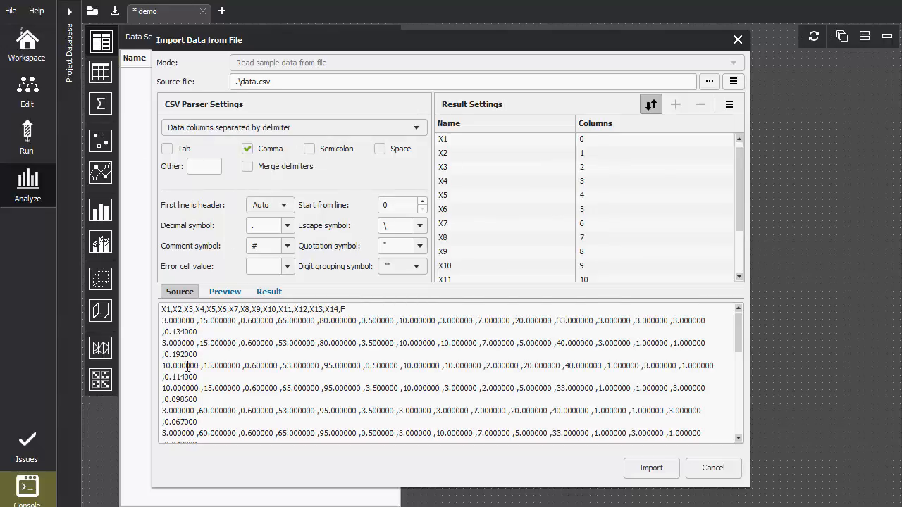
{"action": "left_click", "coordinate": [215, 298]}
{"action": "left_click_drag", "start_coordinate": [248, 429], "coordinate": [602, 428]}
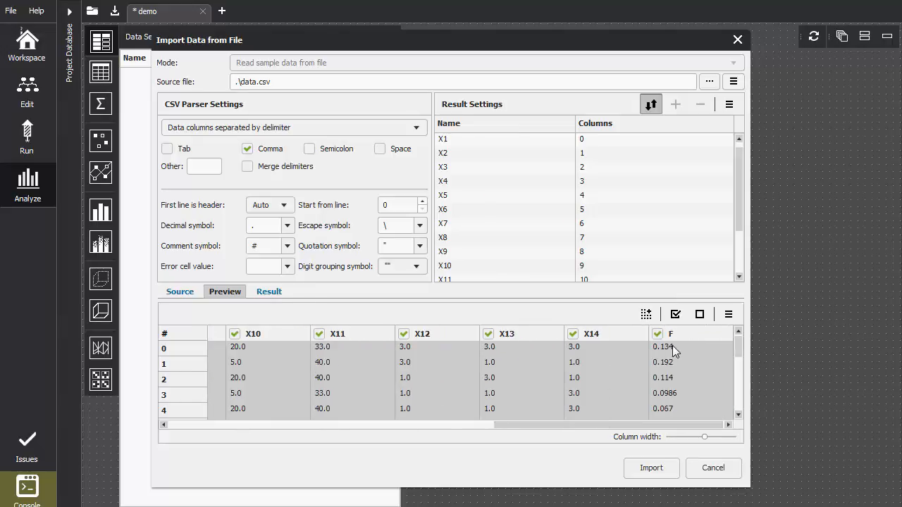
{"action": "left_click", "coordinate": [653, 475]}
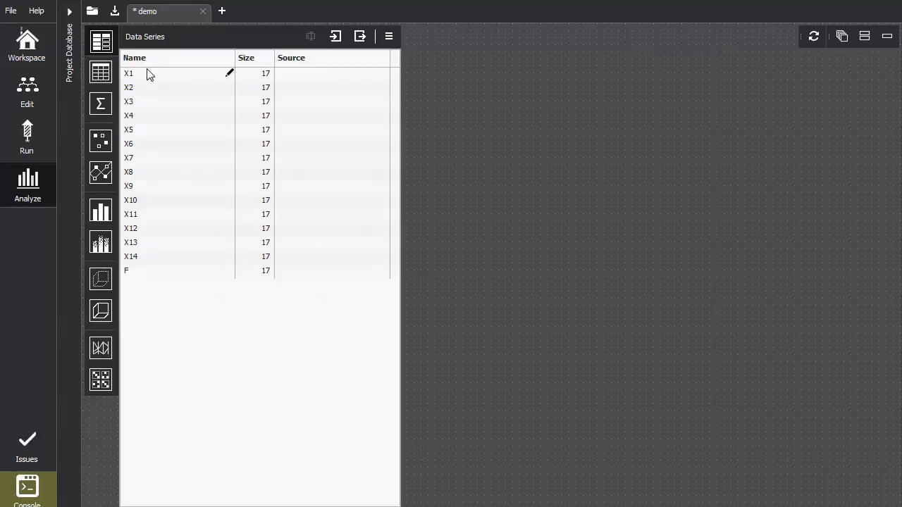
Create a sample viewer from all data series, X1 to X14 and F, and maximize it in the report
{"action": "left_click", "coordinate": [146, 72]}
{"action": "left_click", "coordinate": [167, 272], "text": "shift"}
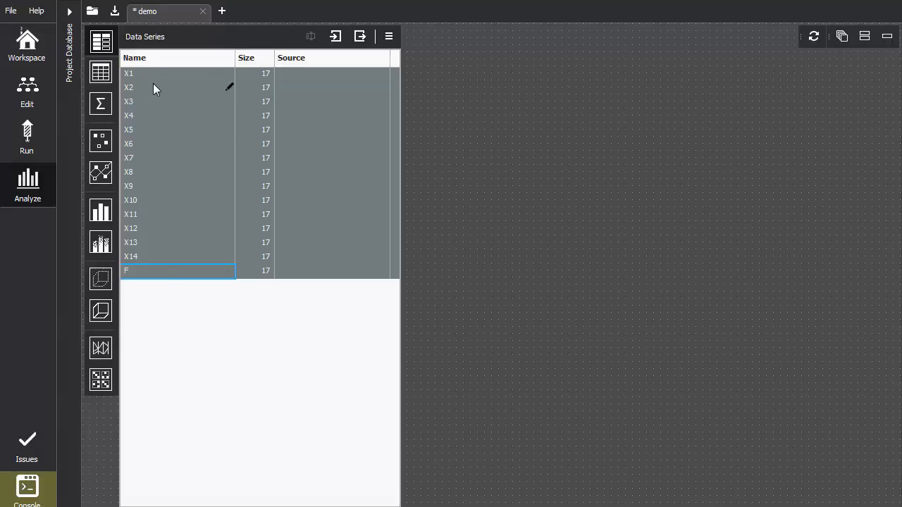
{"action": "left_click", "coordinate": [98, 75]}
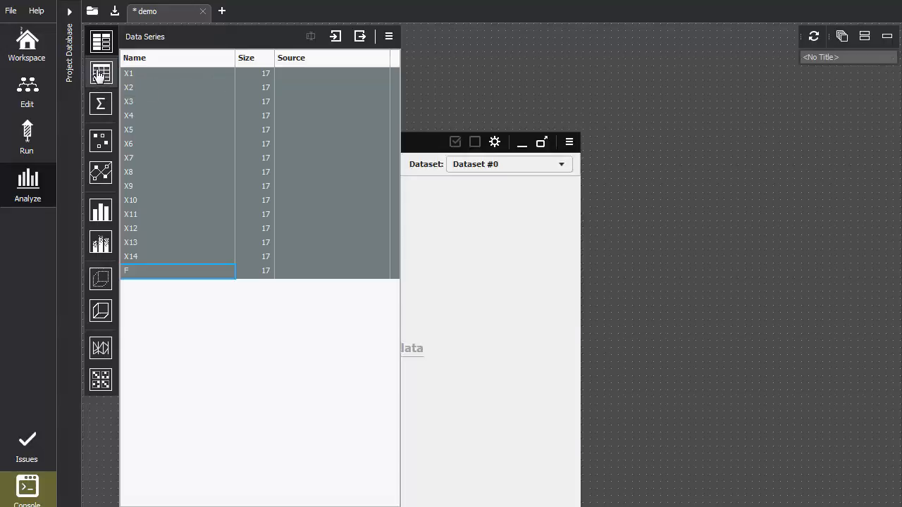
{"action": "left_click", "coordinate": [101, 40]}
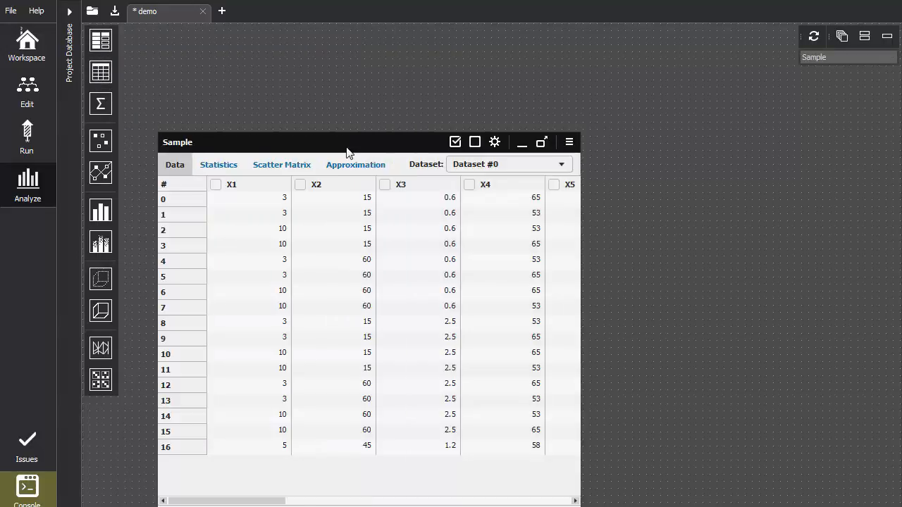
{"action": "double_click", "coordinate": [346, 143]}
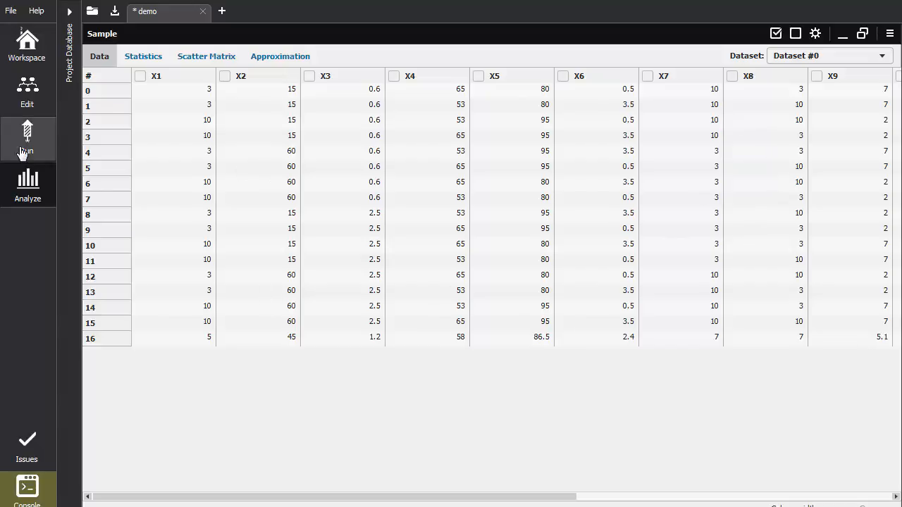
Review the sample's univariate statistics, its scatter matrix with pair correlations, and the approximation model for F
{"action": "left_click", "coordinate": [143, 57]}
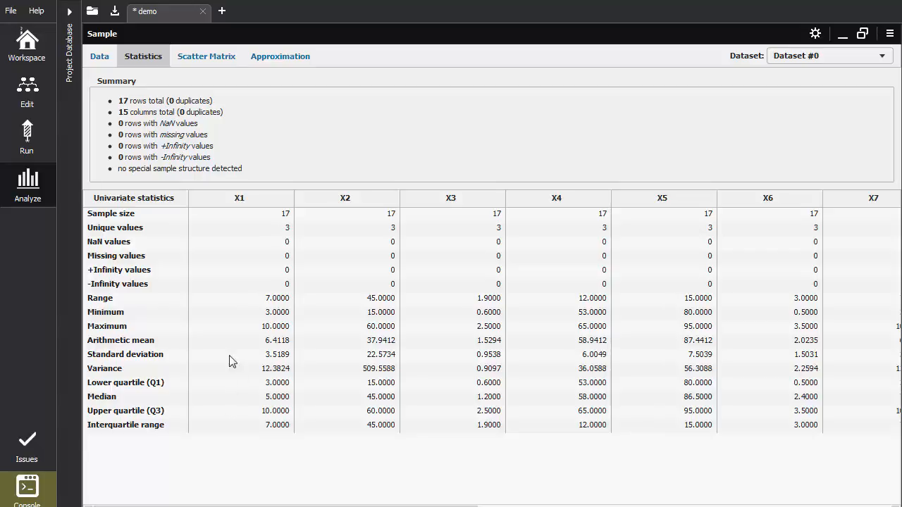
{"action": "left_click", "coordinate": [210, 57]}
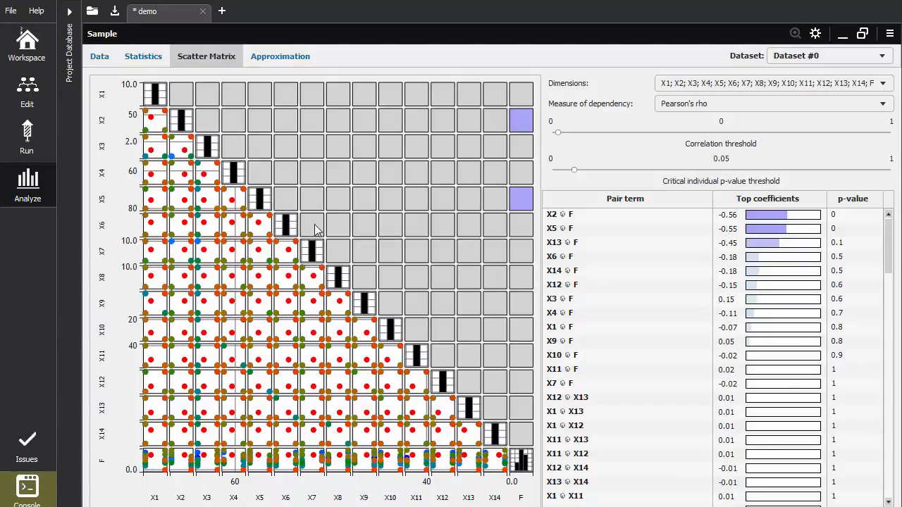
{"action": "scroll", "coordinate": [749, 313], "scroll_direction": "down", "scroll_amount": 2}
{"action": "scroll", "coordinate": [749, 313], "scroll_direction": "up", "scroll_amount": 2}
{"action": "left_click", "coordinate": [273, 66]}
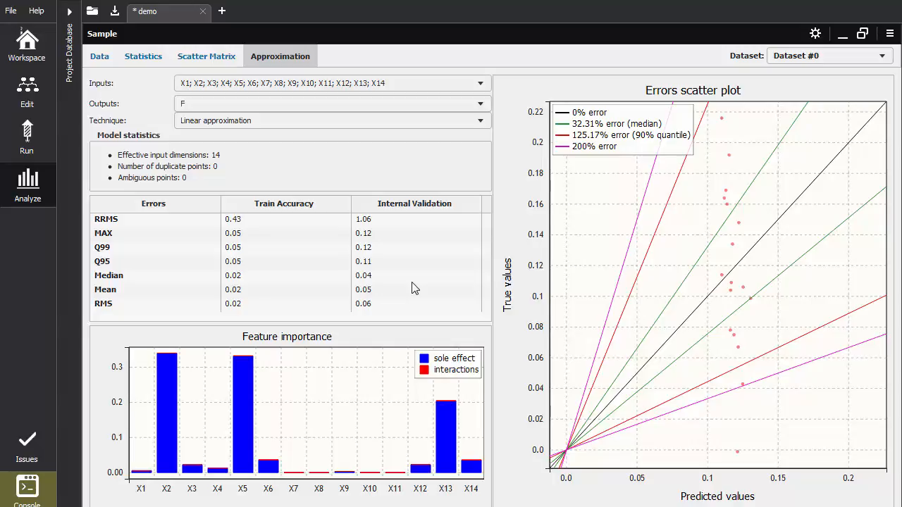
Inspect the value-range filter for X2 in the Dataset #0 configuration, leaving all settings unchanged
{"action": "left_click", "coordinate": [144, 58]}
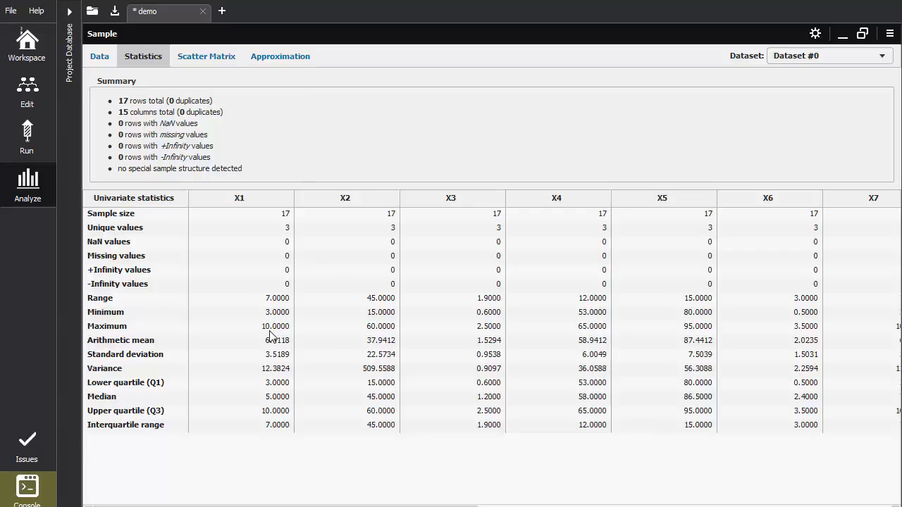
{"action": "left_click", "coordinate": [816, 35]}
{"action": "left_click", "coordinate": [197, 145]}
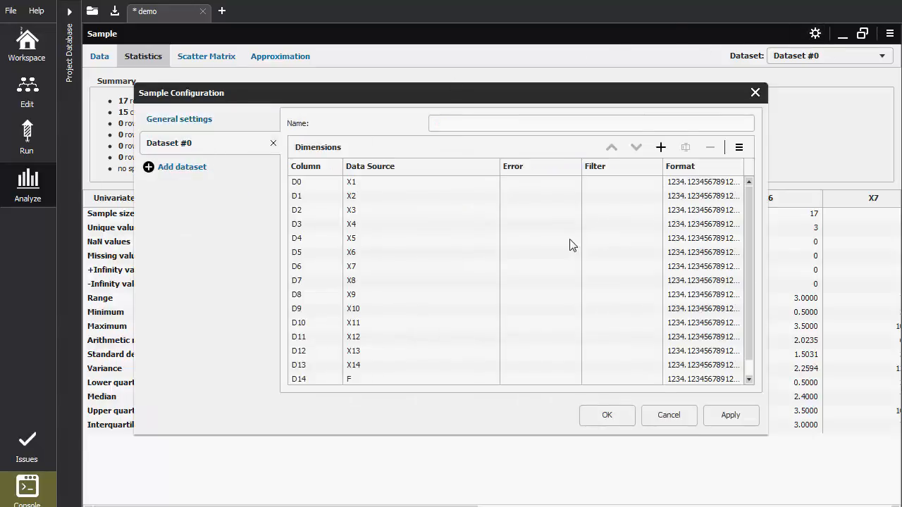
{"action": "double_click", "coordinate": [605, 196]}
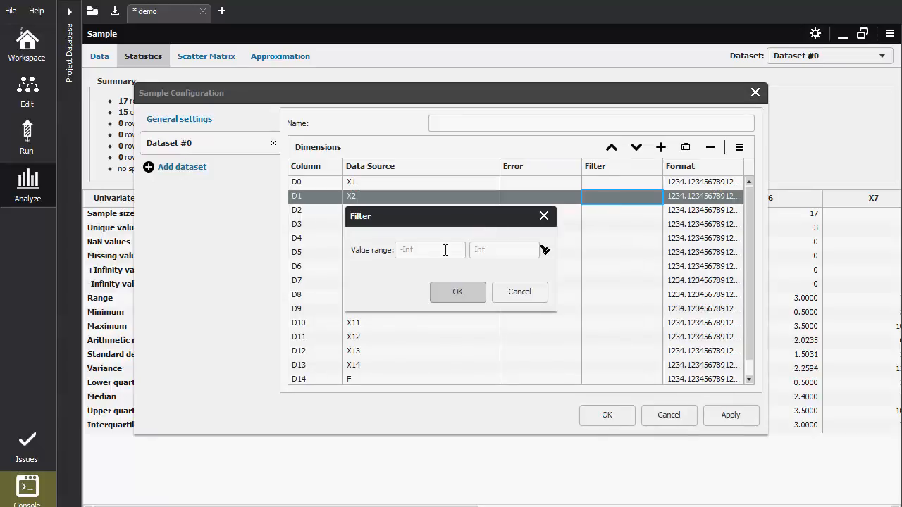
{"action": "left_click", "coordinate": [519, 293]}
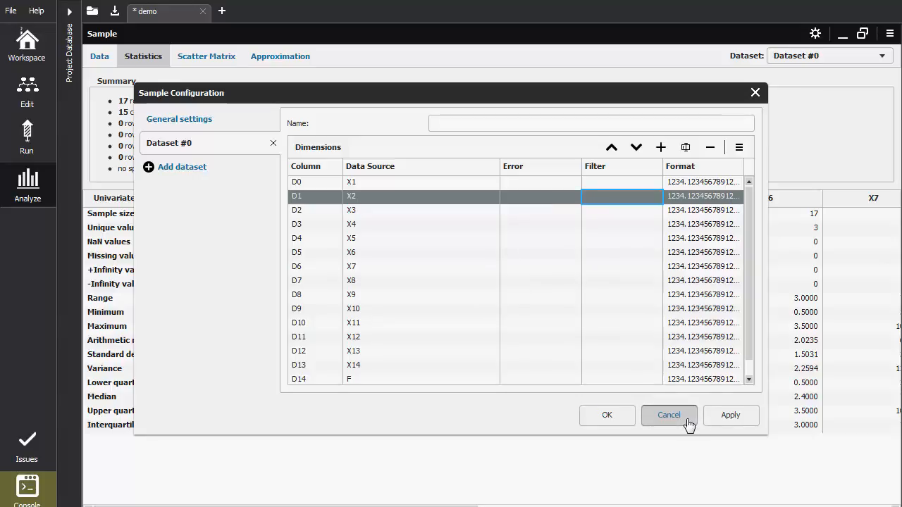
{"action": "left_click", "coordinate": [687, 420]}
Examine the scatter matrix and compare the unique values of all variables in the sample statistics
{"action": "left_click", "coordinate": [215, 60]}
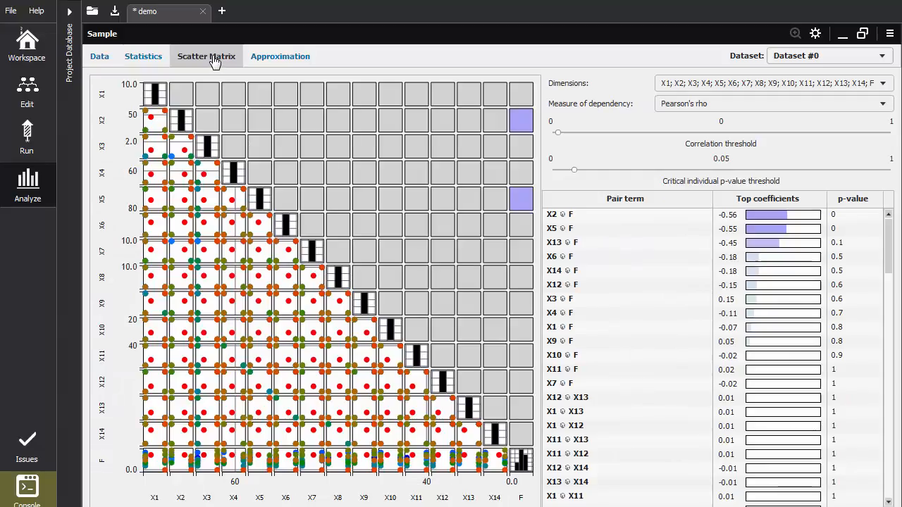
{"action": "left_click", "coordinate": [149, 59]}
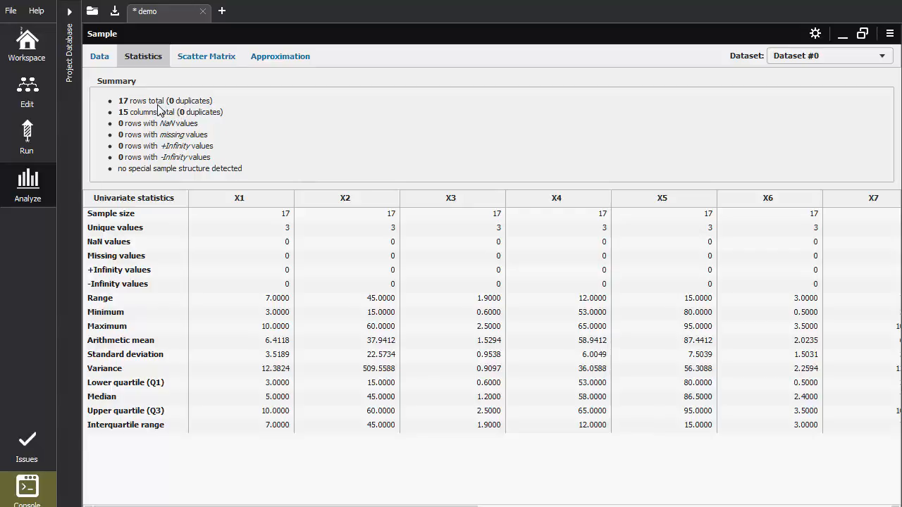
{"action": "left_click", "coordinate": [281, 232]}
{"action": "left_click_drag", "start_coordinate": [413, 506], "coordinate": [822, 483]}
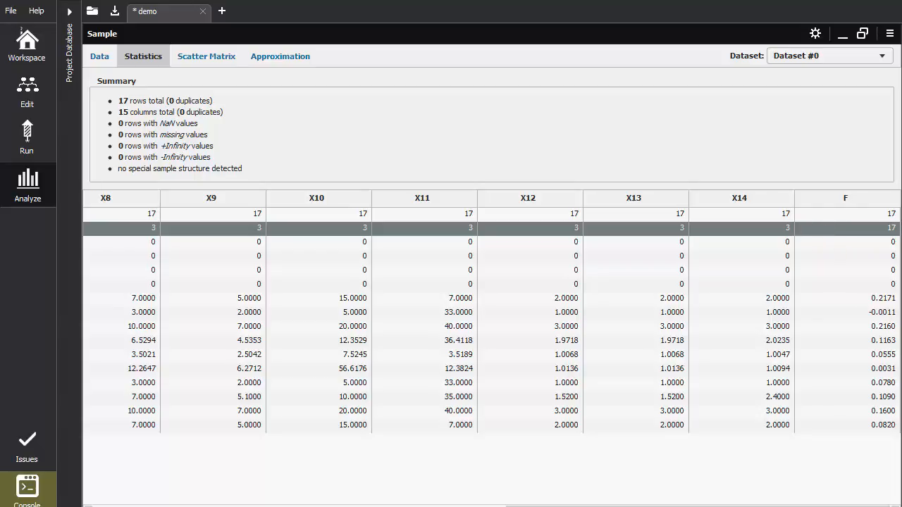
{"action": "left_click_drag", "start_coordinate": [650, 505], "coordinate": [227, 505]}
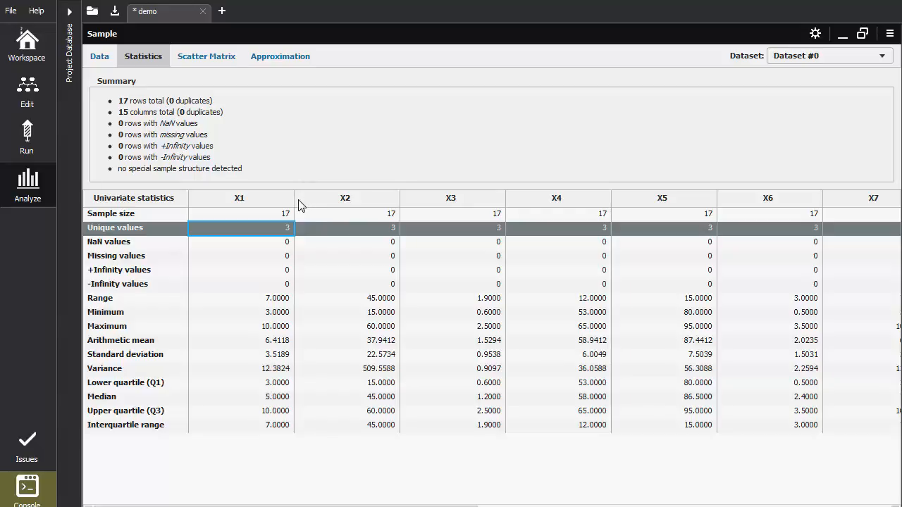
Select the X1, X2 and X3 columns in the sample's data table
{"action": "left_click", "coordinate": [101, 57]}
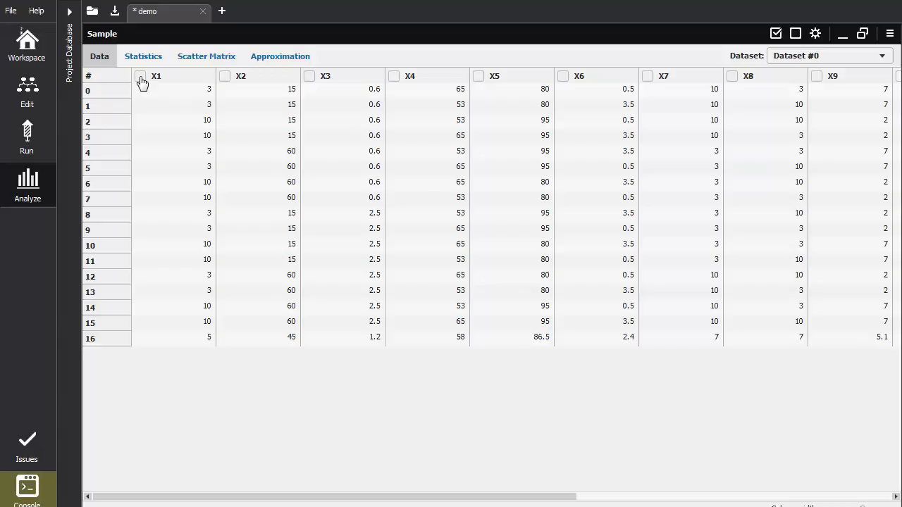
{"action": "left_click", "coordinate": [140, 76]}
{"action": "left_click", "coordinate": [227, 76]}
{"action": "double_click", "coordinate": [313, 78]}
{"action": "left_click", "coordinate": [313, 77]}
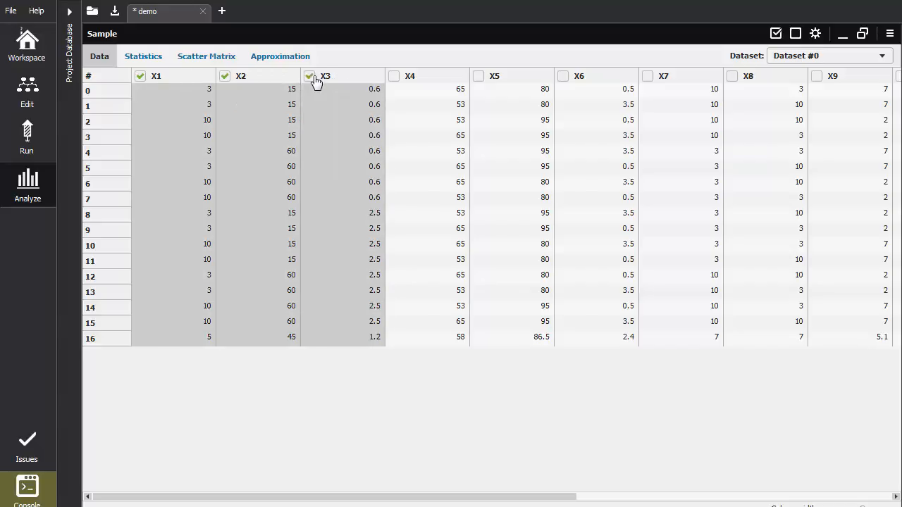
Restore the sample viewer to a smaller window, create a 3D plot from the selected columns, and reposition the plot
{"action": "double_click", "coordinate": [326, 37]}
{"action": "left_click_drag", "start_coordinate": [308, 146], "coordinate": [455, 86]}
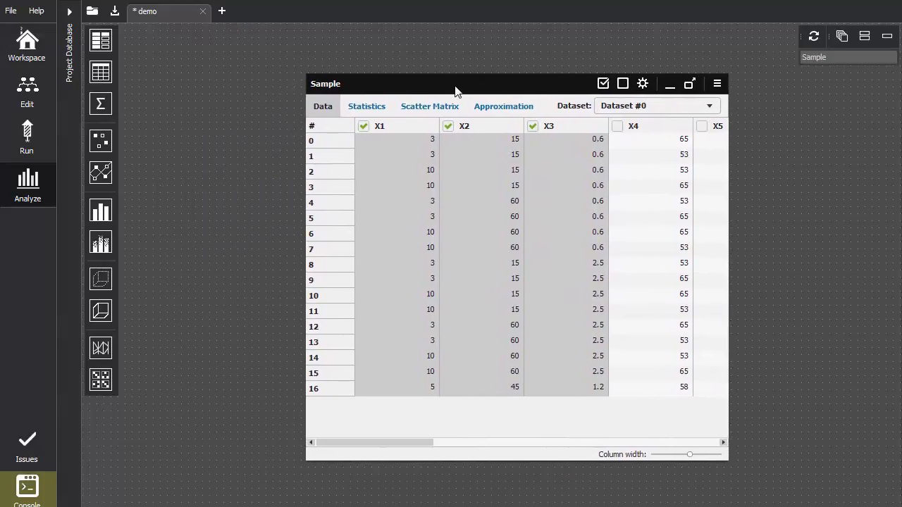
{"action": "left_click", "coordinate": [103, 281]}
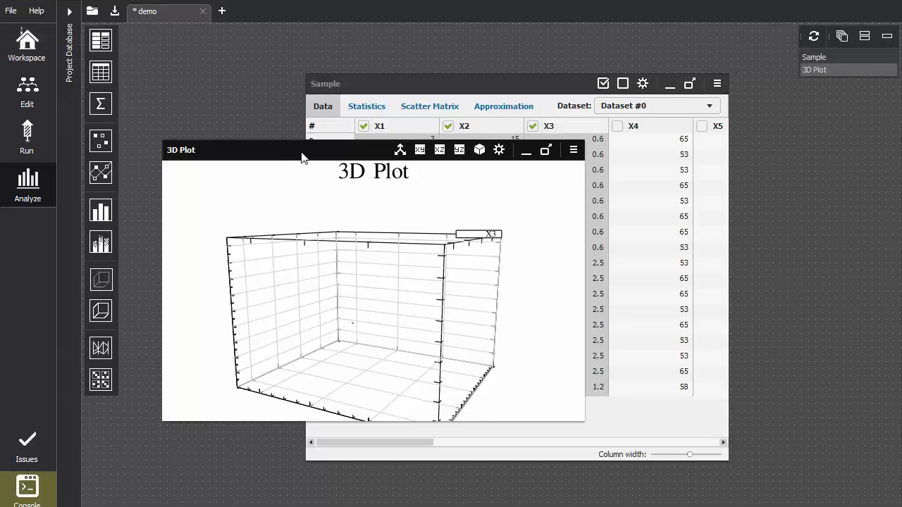
{"action": "left_click_drag", "start_coordinate": [303, 146], "coordinate": [298, 91]}
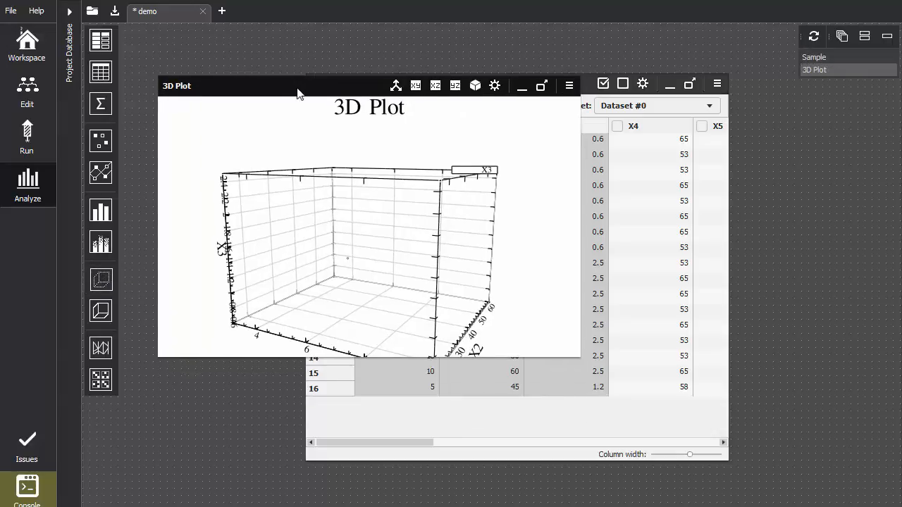
Set the point color of Dataset #0 to solid red in the 3D plot configuration
{"action": "left_click", "coordinate": [570, 87]}
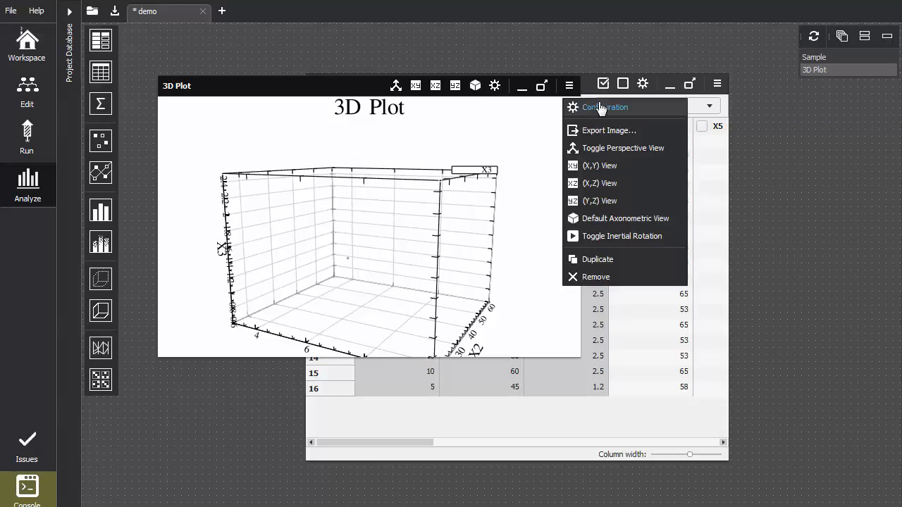
{"action": "left_click", "coordinate": [588, 106]}
{"action": "left_click", "coordinate": [166, 111]}
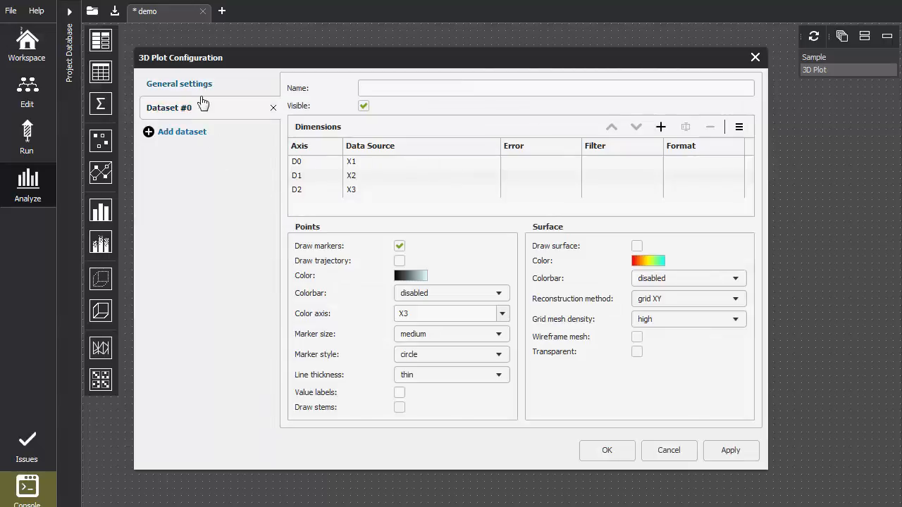
{"action": "left_click", "coordinate": [417, 278]}
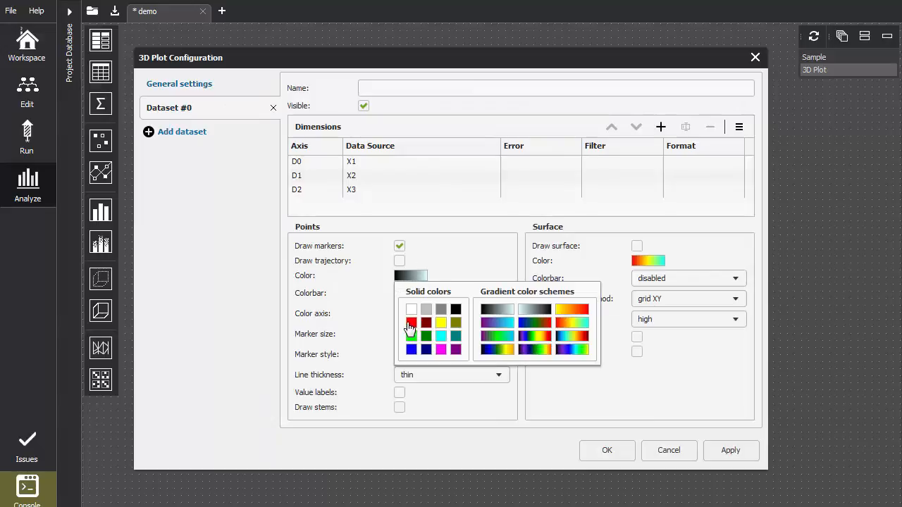
{"action": "left_click", "coordinate": [408, 326]}
Set the 3D plot's marker size to very large and marker style to solid circle, and apply the configuration
{"action": "left_click", "coordinate": [493, 336]}
{"action": "left_click", "coordinate": [445, 407]}
{"action": "left_click", "coordinate": [481, 353]}
{"action": "scroll", "coordinate": [461, 430], "scroll_direction": "down", "scroll_amount": 2}
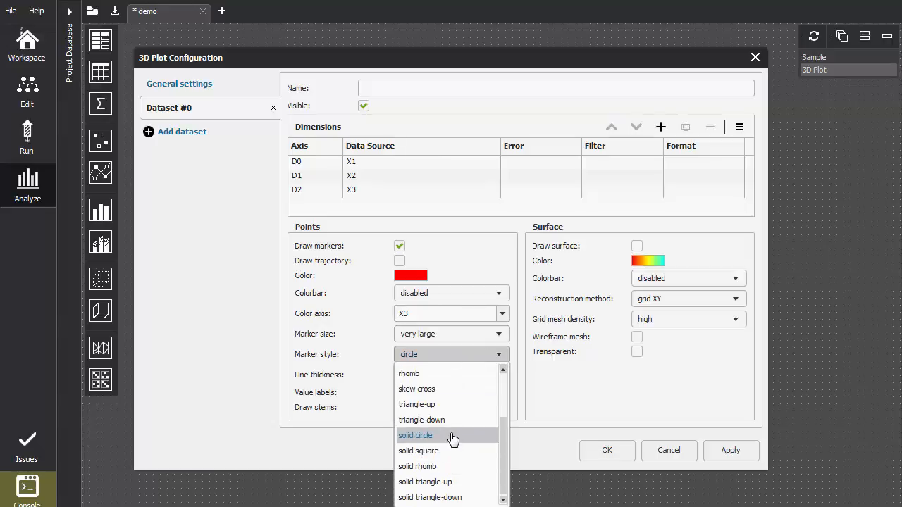
{"action": "left_click", "coordinate": [453, 435]}
{"action": "left_click", "coordinate": [731, 454]}
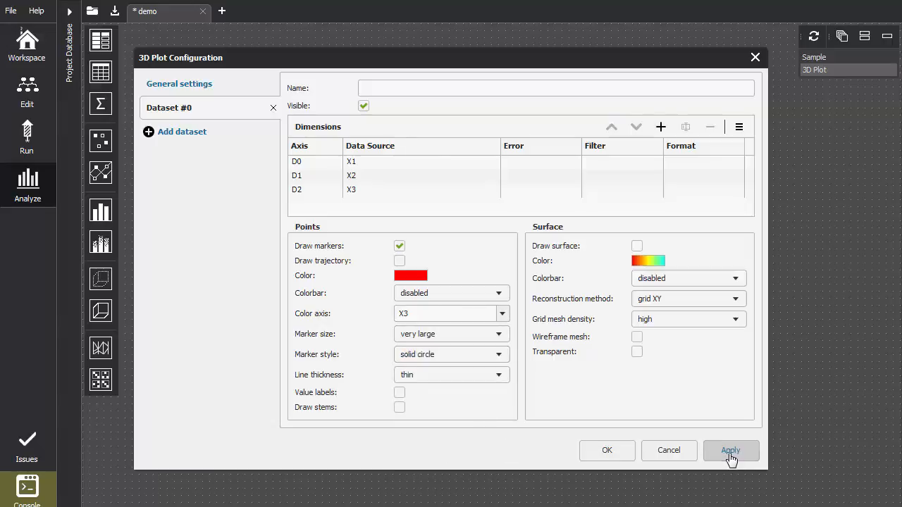
{"action": "left_click", "coordinate": [603, 455]}
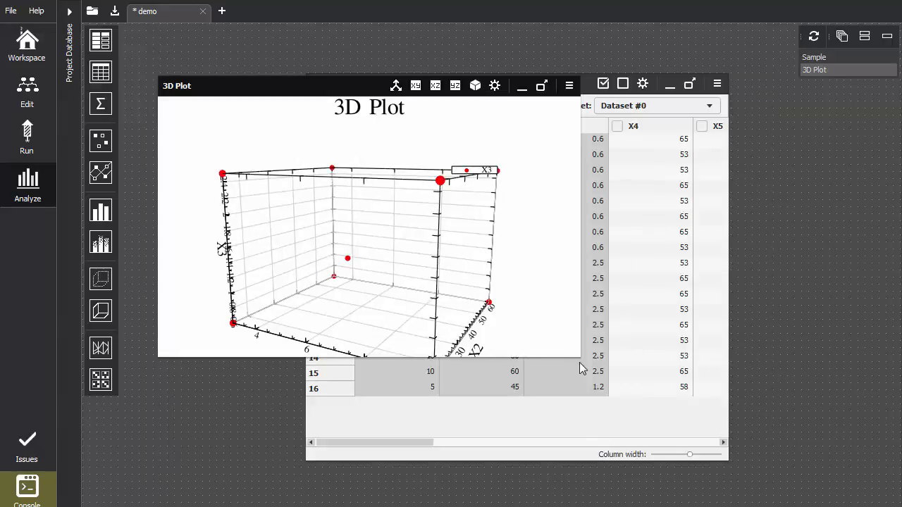
Enlarge the 3D plot and inspect it rotated, in the (X,Y), (X,Z) and (Y,Z) views, and with perspective toggled
{"action": "left_click_drag", "start_coordinate": [578, 354], "coordinate": [751, 442]}
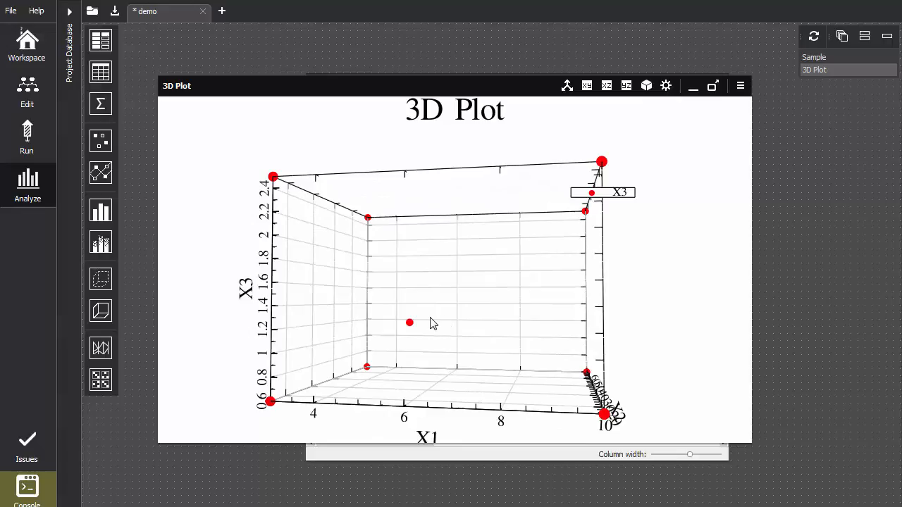
{"action": "left_click_drag", "start_coordinate": [441, 323], "coordinate": [331, 231]}
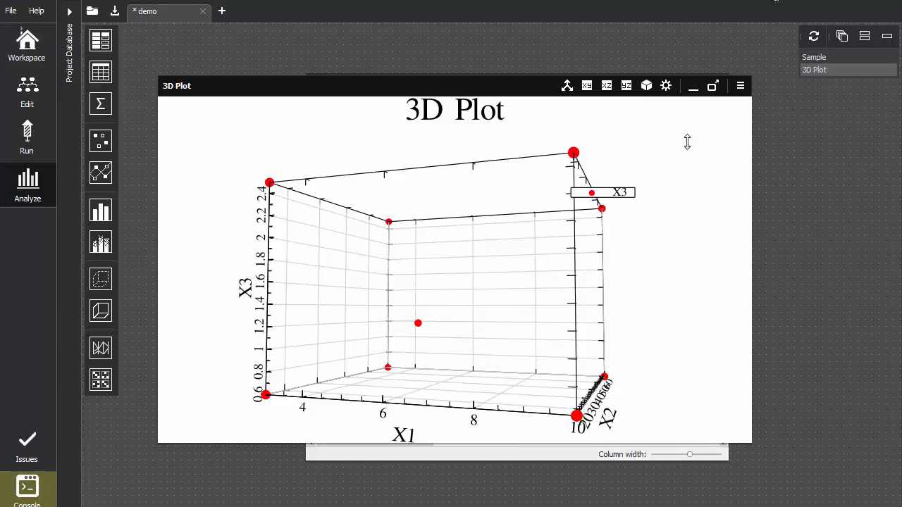
{"action": "left_click", "coordinate": [587, 86]}
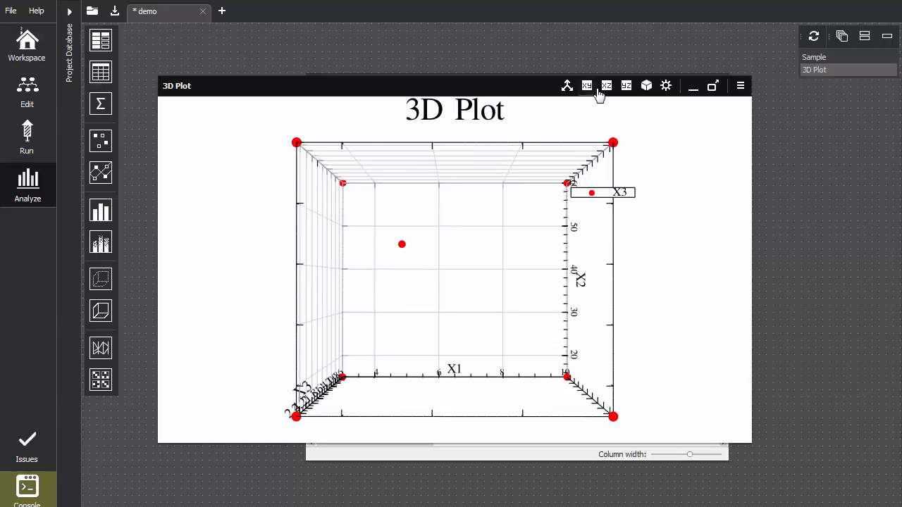
{"action": "left_click", "coordinate": [626, 86]}
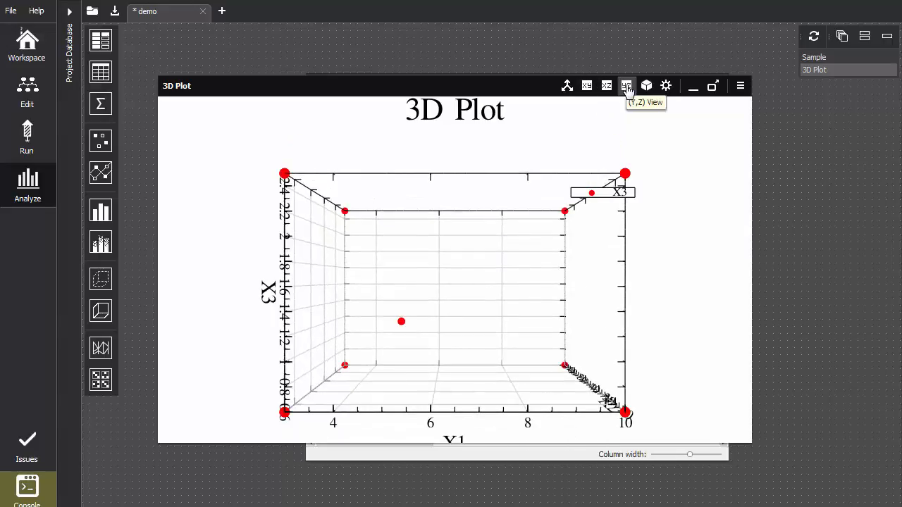
{"action": "left_click", "coordinate": [627, 86]}
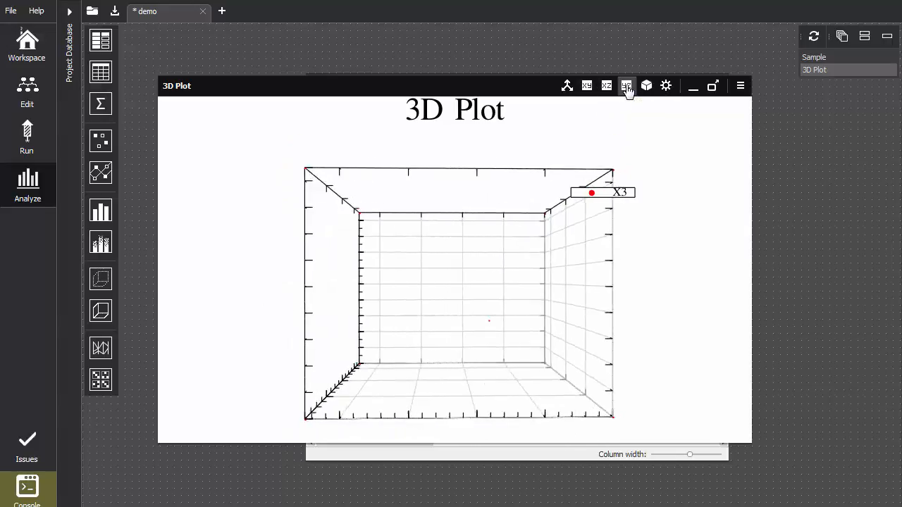
{"action": "left_click", "coordinate": [566, 85]}
{"action": "left_click", "coordinate": [566, 85]}
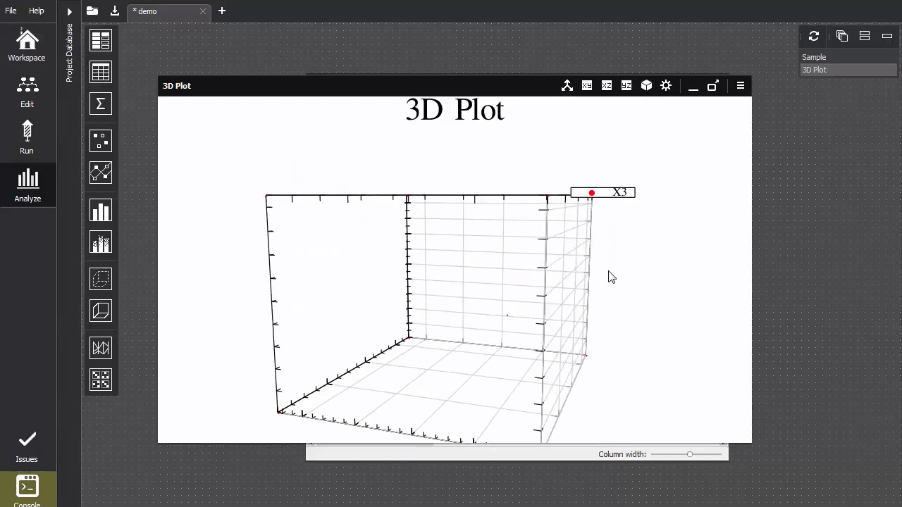
Set the D0 data source of Dataset #0 to X13 in the 3D plot configuration
{"action": "left_click", "coordinate": [740, 86]}
{"action": "left_click", "coordinate": [744, 106]}
{"action": "left_click", "coordinate": [179, 114]}
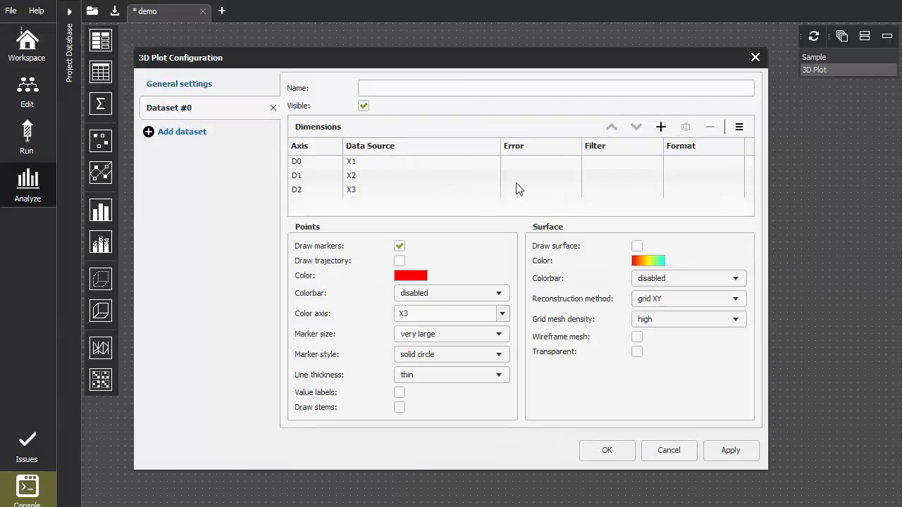
{"action": "double_click", "coordinate": [492, 165]}
{"action": "left_click", "coordinate": [491, 165]}
{"action": "left_click", "coordinate": [416, 259]}
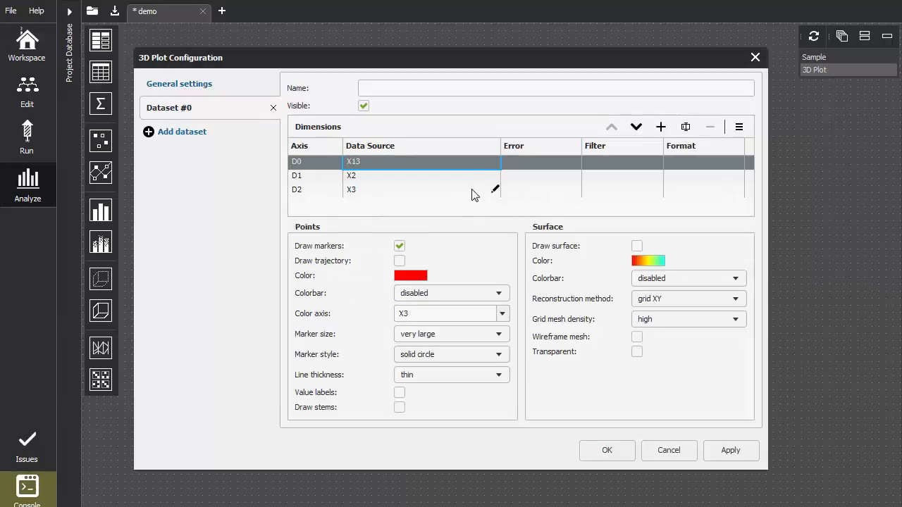
Keep X2 as the D1 data source, set D2 to X12, and apply the 3D plot configuration
{"action": "double_click", "coordinate": [495, 177]}
{"action": "left_click", "coordinate": [421, 317]}
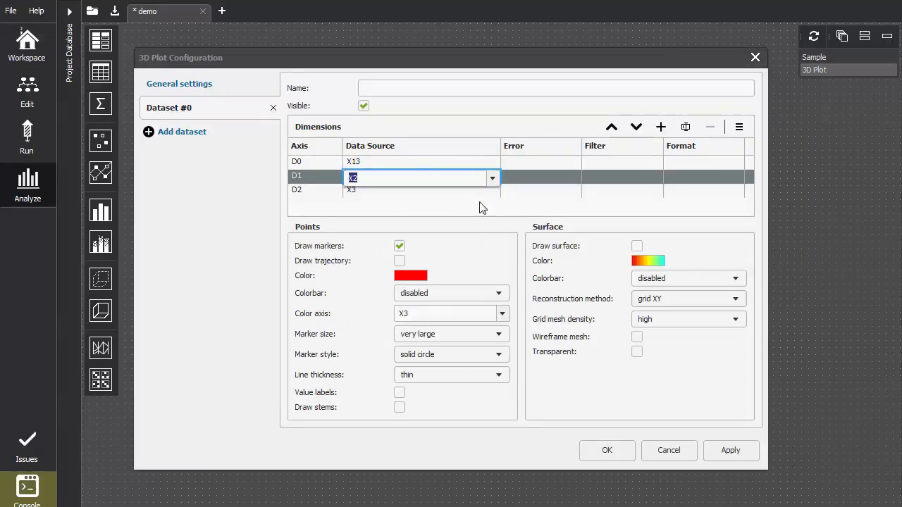
{"action": "double_click", "coordinate": [493, 191]}
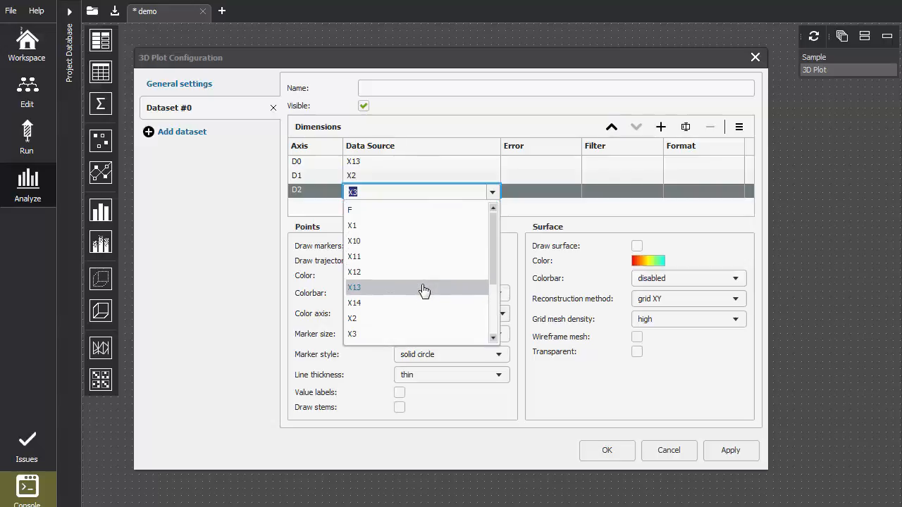
{"action": "left_click", "coordinate": [423, 272]}
{"action": "left_click", "coordinate": [736, 450]}
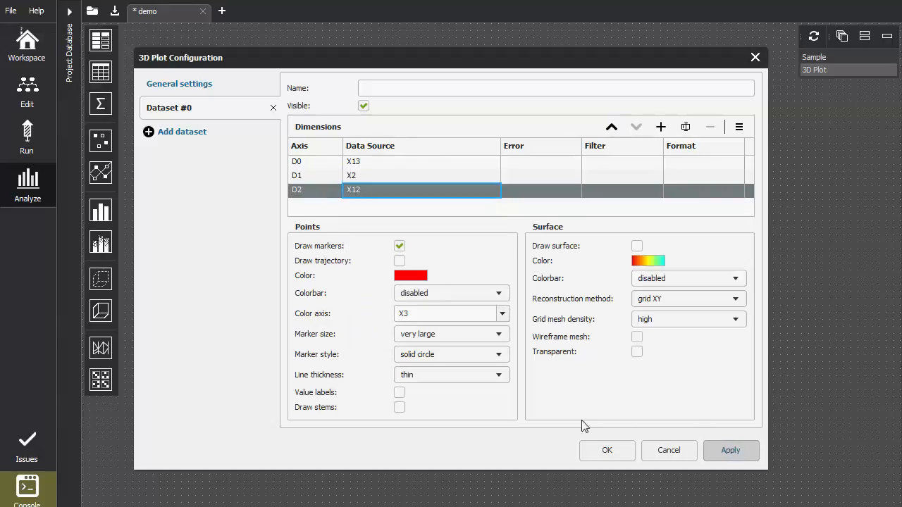
{"action": "left_click", "coordinate": [607, 453]}
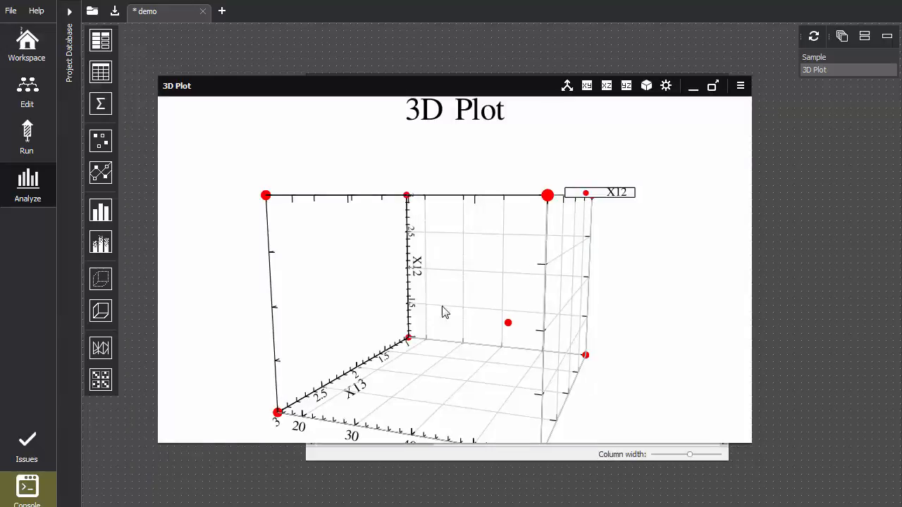
{"action": "left_click_drag", "start_coordinate": [440, 316], "coordinate": [479, 354]}
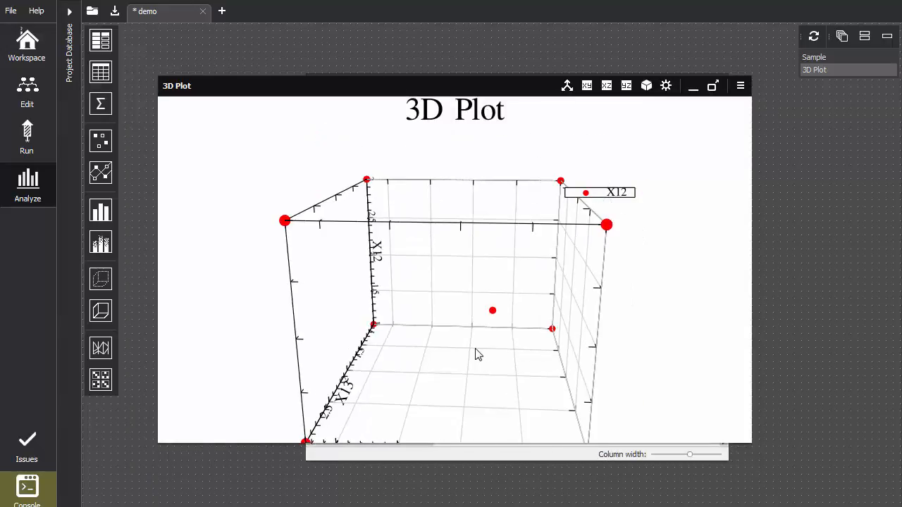
Remove the 3D plot and show the scatter matrix in the maximized sample viewer
{"action": "left_click", "coordinate": [740, 86]}
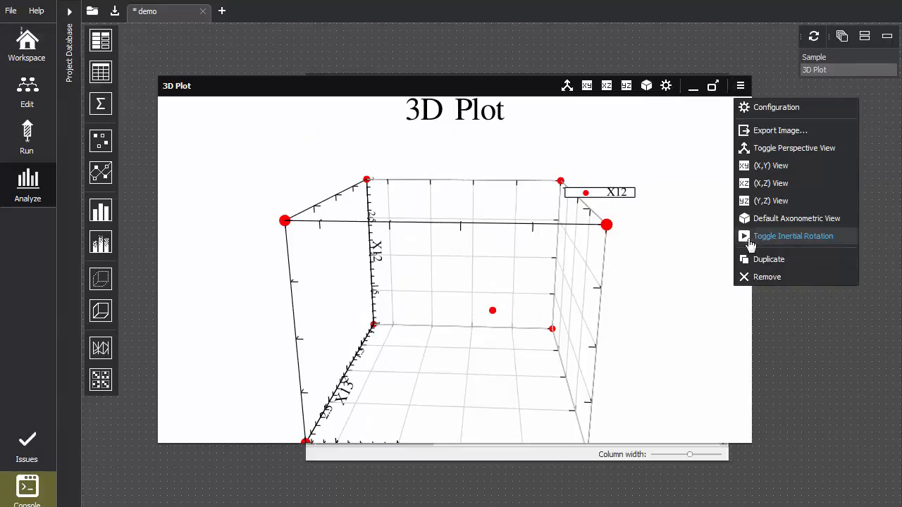
{"action": "left_click", "coordinate": [757, 276]}
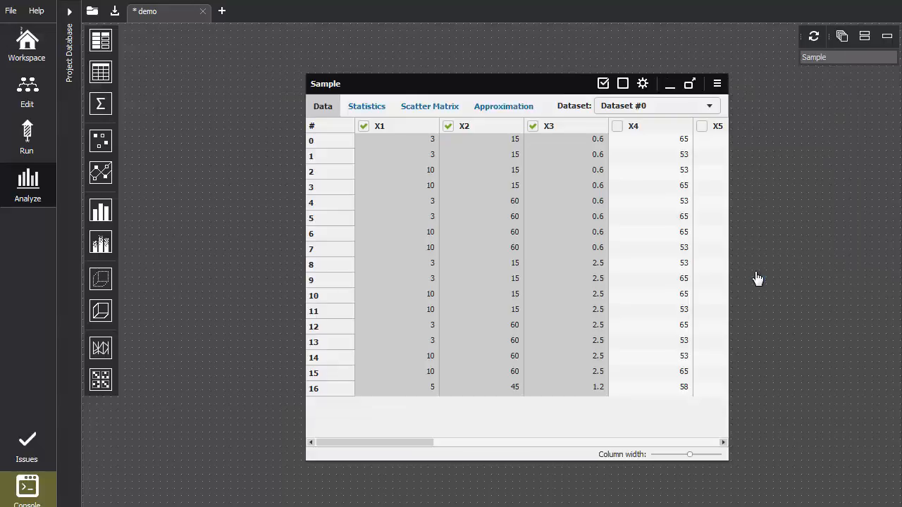
{"action": "double_click", "coordinate": [529, 87]}
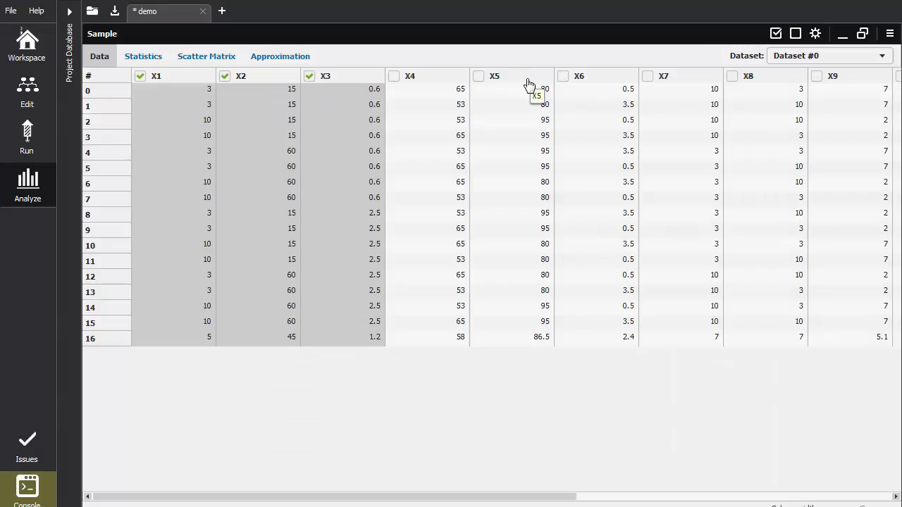
{"action": "left_click", "coordinate": [208, 58]}
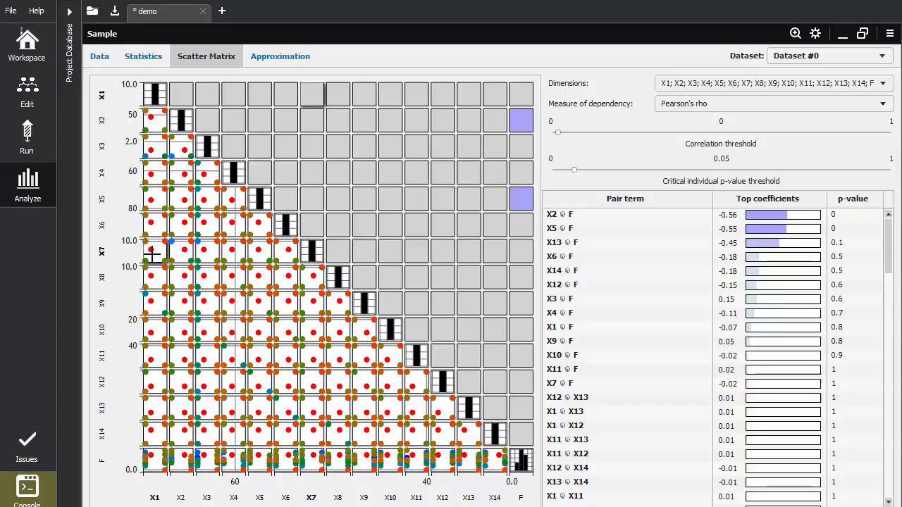
Create a 2D plot of X1 vs. X7 from the scatter matrix, and remove it again
{"action": "left_click", "coordinate": [795, 33]}
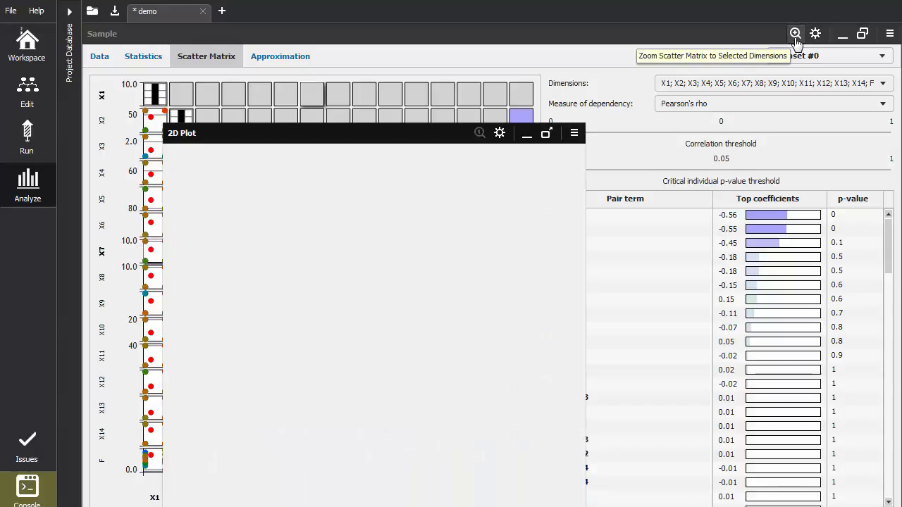
{"action": "left_click", "coordinate": [574, 134]}
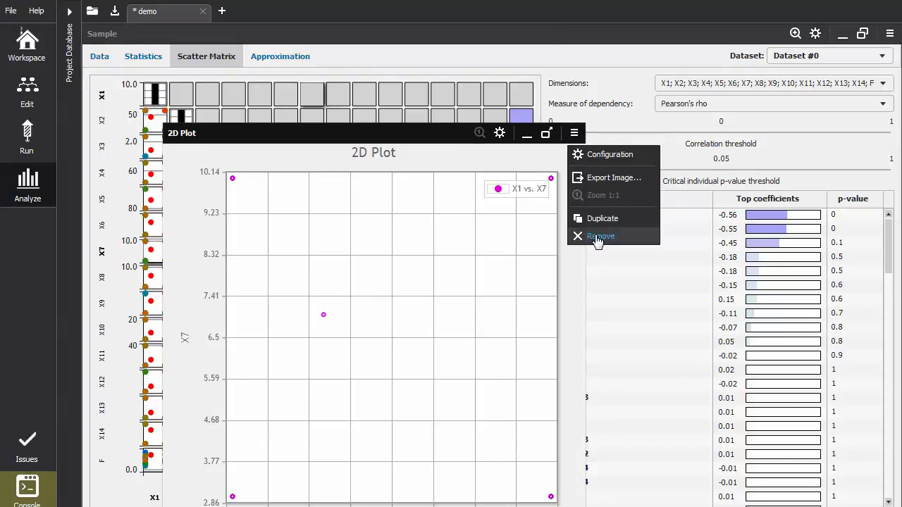
{"action": "left_click", "coordinate": [597, 239]}
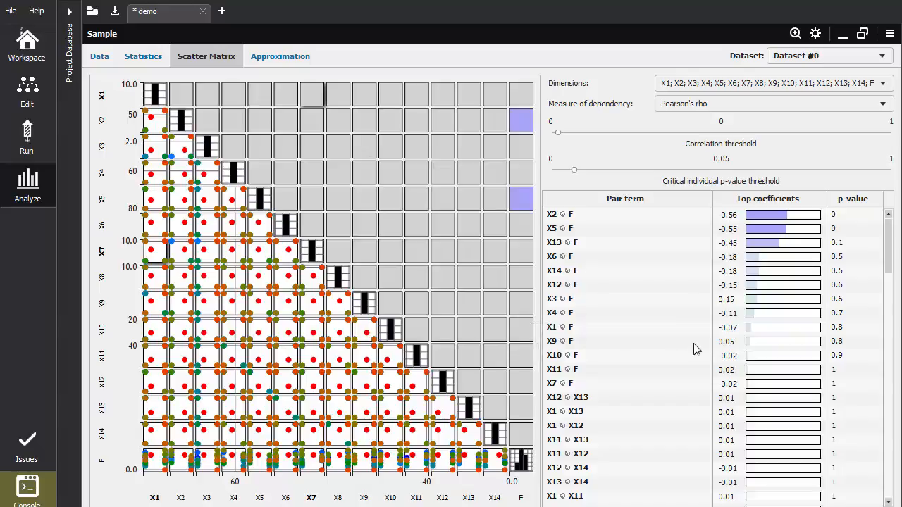
Examine the pair coefficients and p-values beside the scatter matrix and the available measures of dependency, keeping Pearson's rho
{"action": "scroll", "coordinate": [722, 290], "scroll_direction": "down", "scroll_amount": 5}
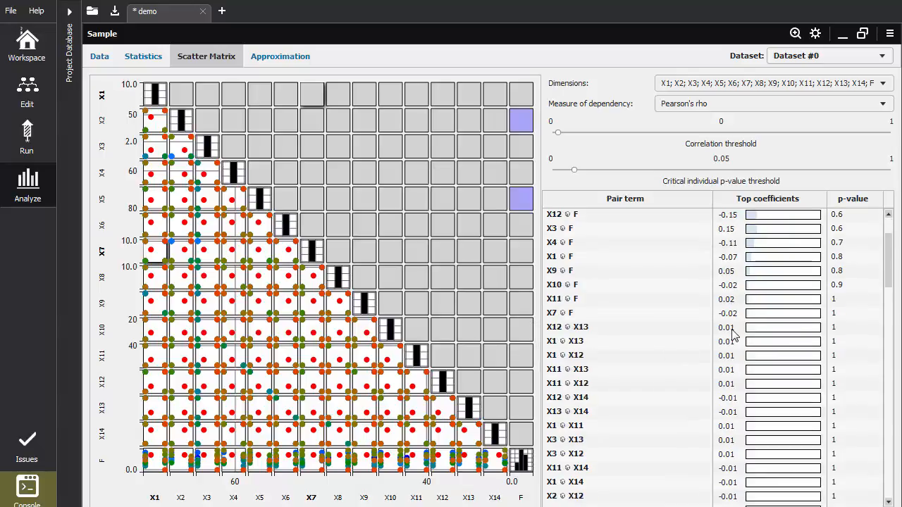
{"action": "scroll", "coordinate": [736, 347], "scroll_direction": "up", "scroll_amount": 2}
{"action": "scroll", "coordinate": [738, 349], "scroll_direction": "up", "scroll_amount": 3}
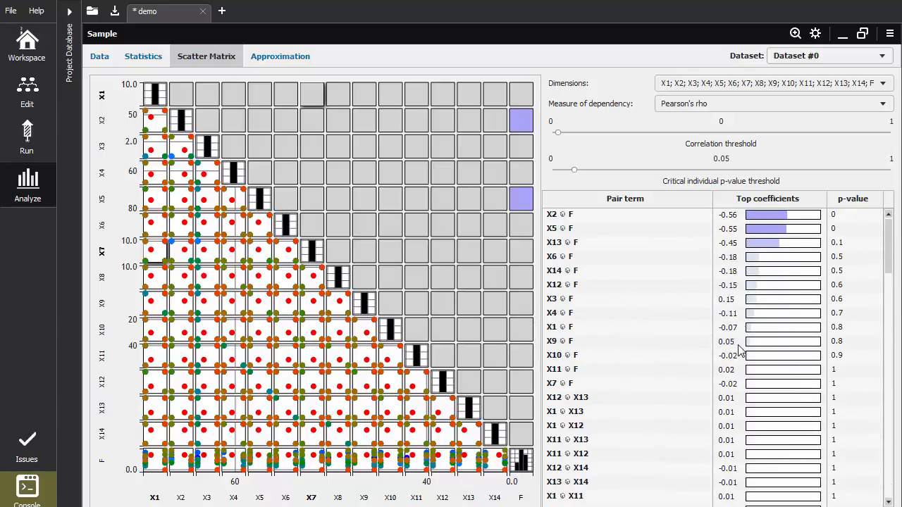
{"action": "left_click", "coordinate": [812, 112]}
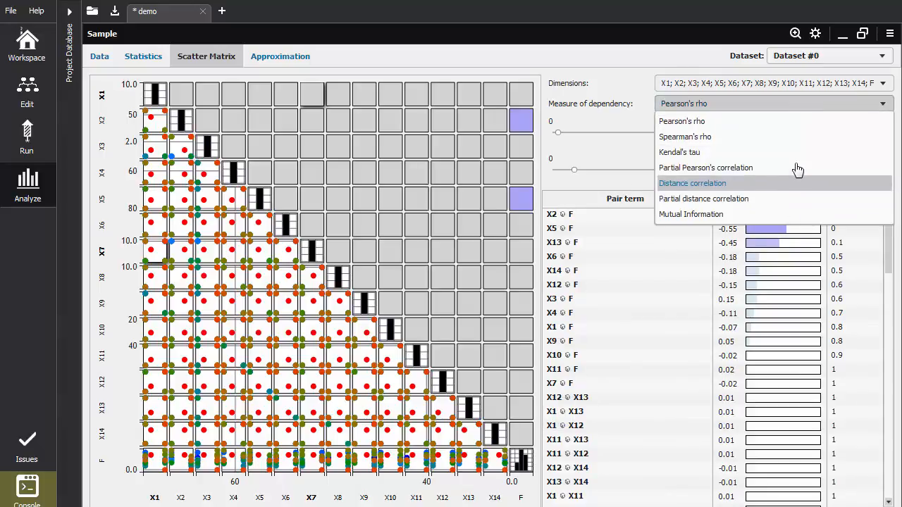
{"action": "mouse_move", "coordinate": [798, 158]}
{"action": "left_click", "coordinate": [596, 193]}
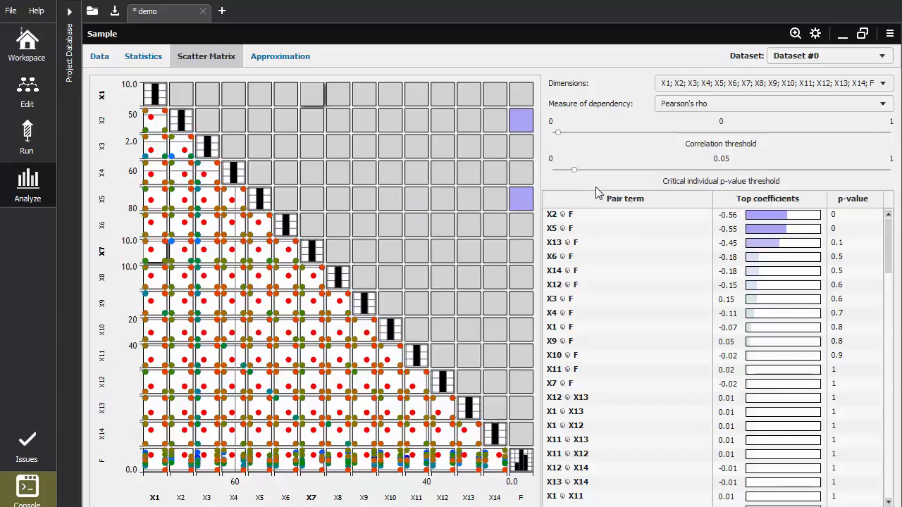
{"action": "left_click", "coordinate": [710, 113]}
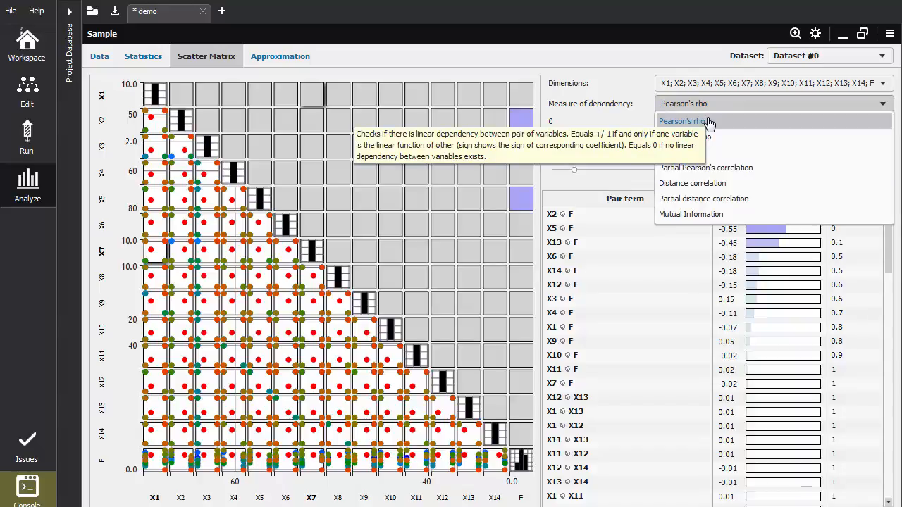
{"action": "left_click", "coordinate": [629, 77]}
Examine the correlation coefficients and p-values of the X2–F and X5–F cells in the scatter matrix
{"action": "mouse_move", "coordinate": [523, 131]}
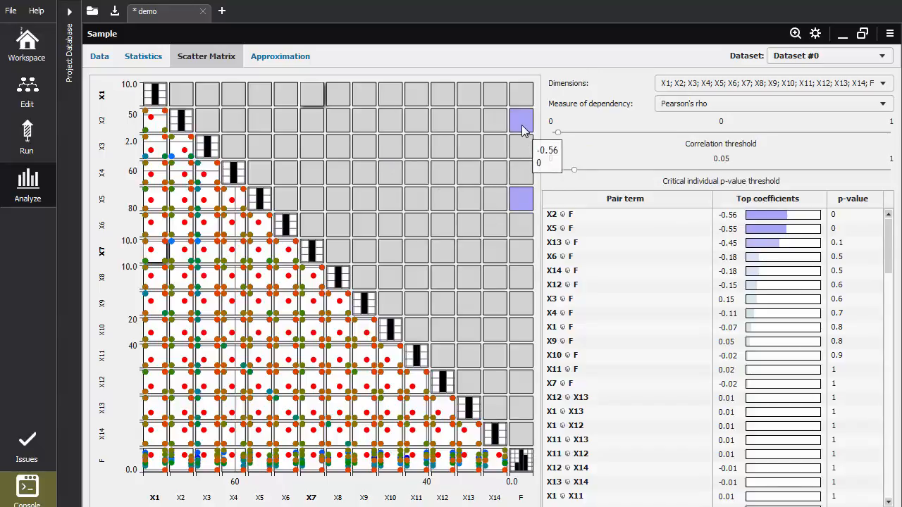
{"action": "left_click", "coordinate": [521, 199]}
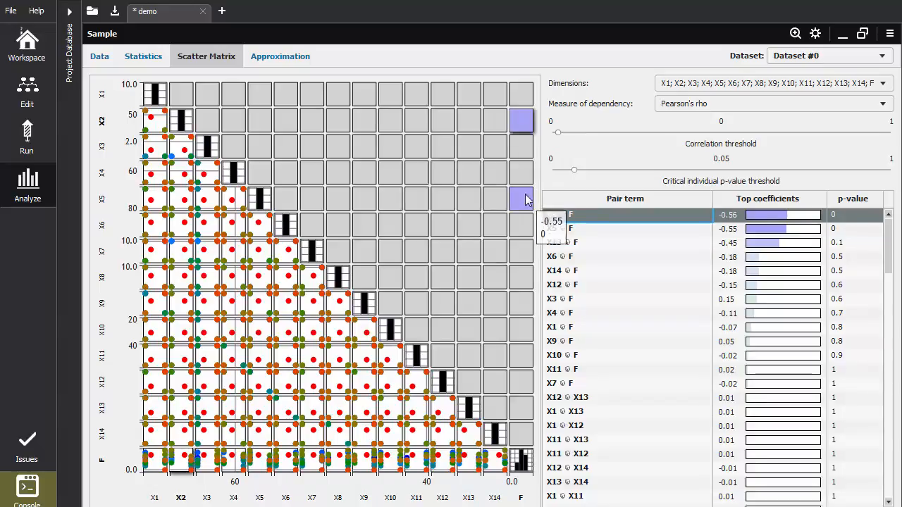
{"action": "left_click", "coordinate": [521, 126]}
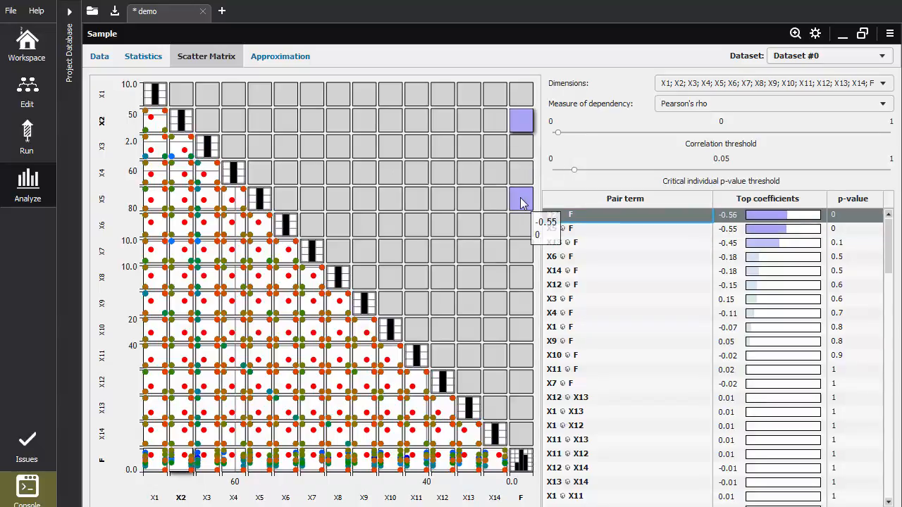
{"action": "left_click", "coordinate": [522, 201]}
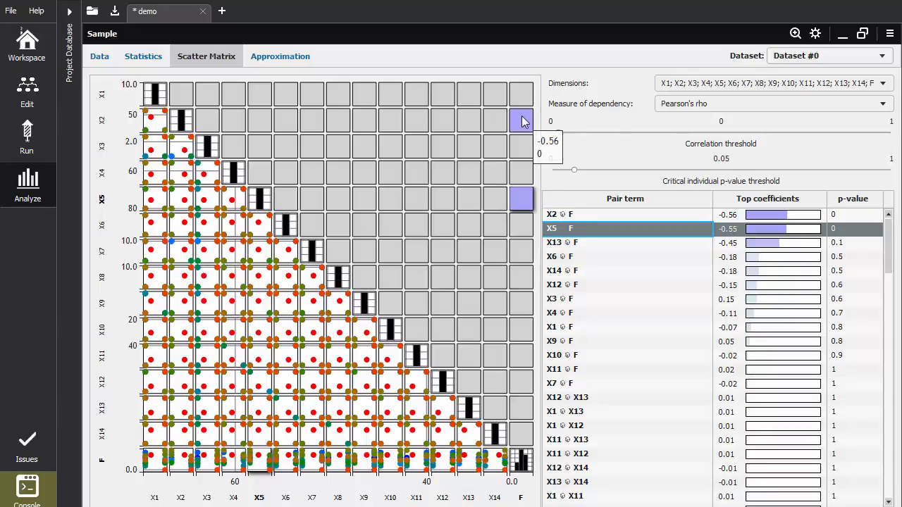
Show the sample's approximation page and examine its input variables and the internal validation RRMS error
{"action": "left_click", "coordinate": [285, 64]}
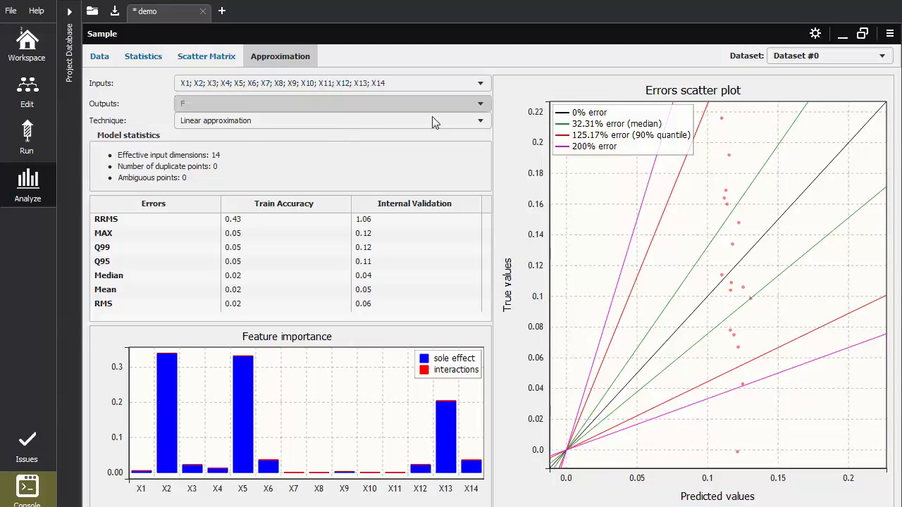
{"action": "left_click", "coordinate": [418, 83]}
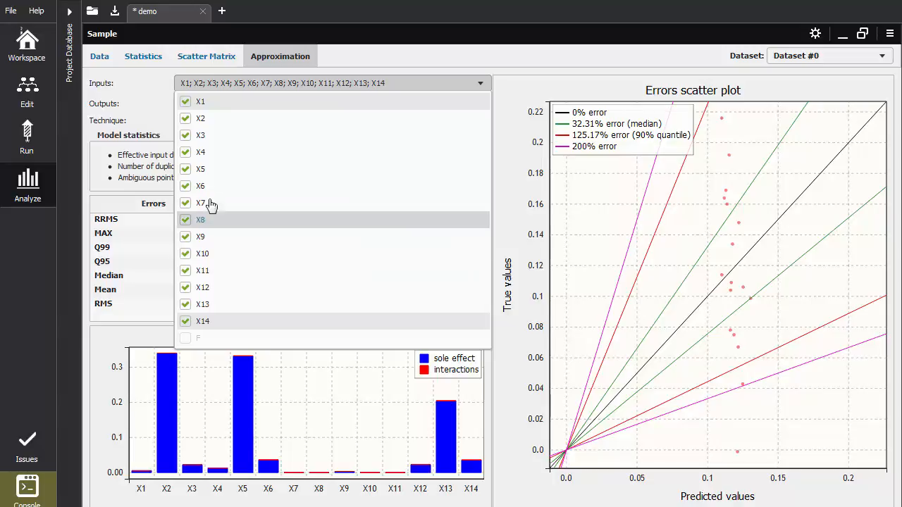
{"action": "left_click", "coordinate": [120, 104]}
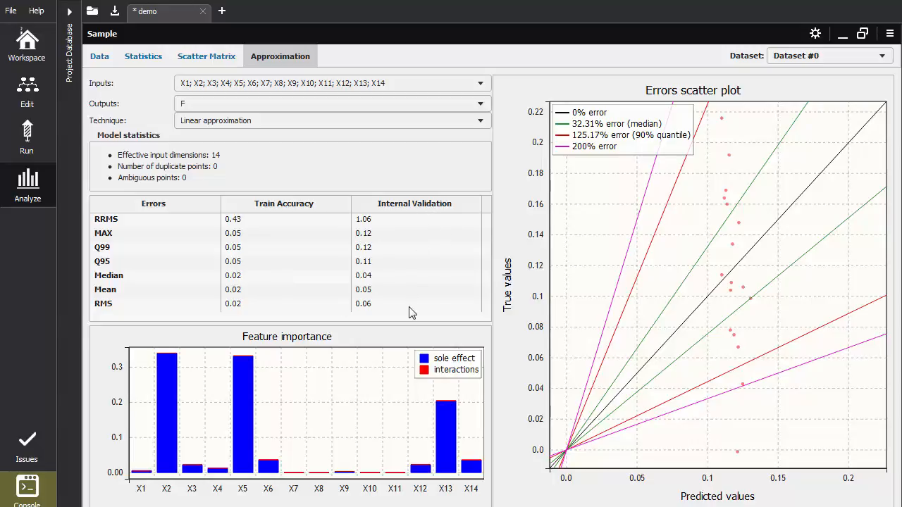
{"action": "left_click", "coordinate": [385, 219]}
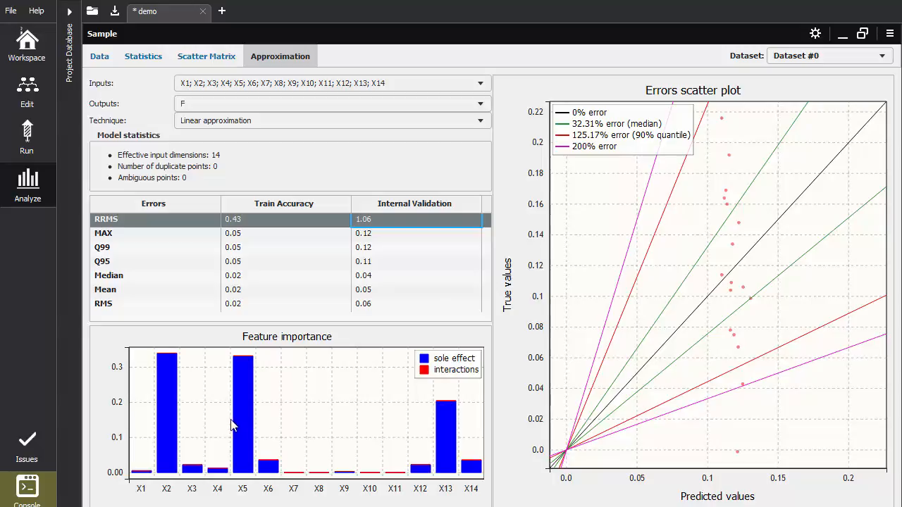
Recheck the scatter matrix correlations, and restrict the approximation inputs to X2 and X5 only
{"action": "left_click", "coordinate": [201, 58]}
{"action": "mouse_move", "coordinate": [523, 125]}
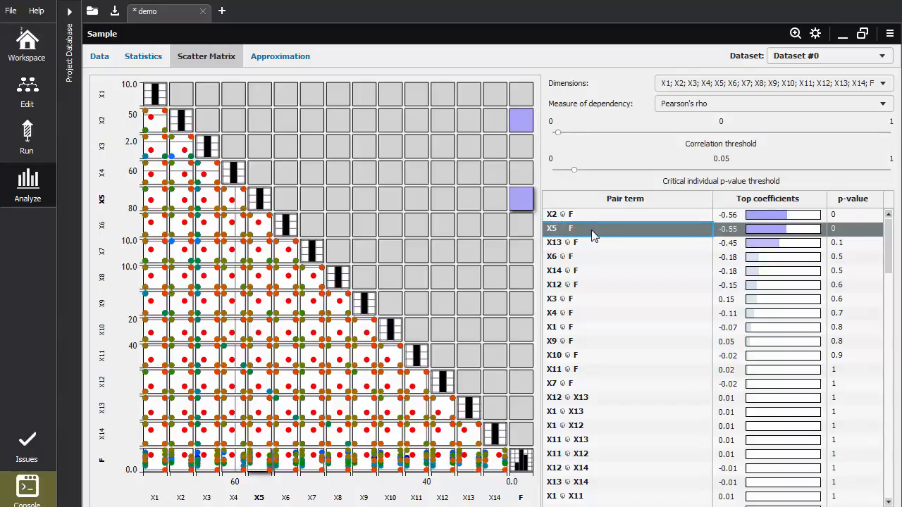
{"action": "left_click", "coordinate": [281, 59]}
{"action": "left_click", "coordinate": [344, 84]}
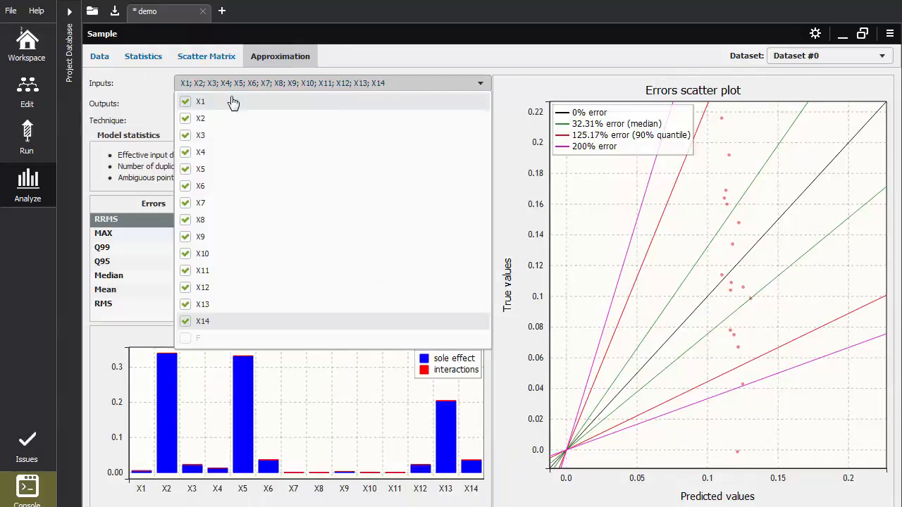
{"action": "left_click", "coordinate": [186, 102]}
{"action": "left_click", "coordinate": [193, 137]}
{"action": "left_click", "coordinate": [186, 152]}
{"action": "left_click", "coordinate": [186, 186]}
{"action": "left_click", "coordinate": [185, 205]}
{"action": "left_click", "coordinate": [185, 220]}
{"action": "left_click", "coordinate": [185, 236]}
{"action": "left_click", "coordinate": [185, 254]}
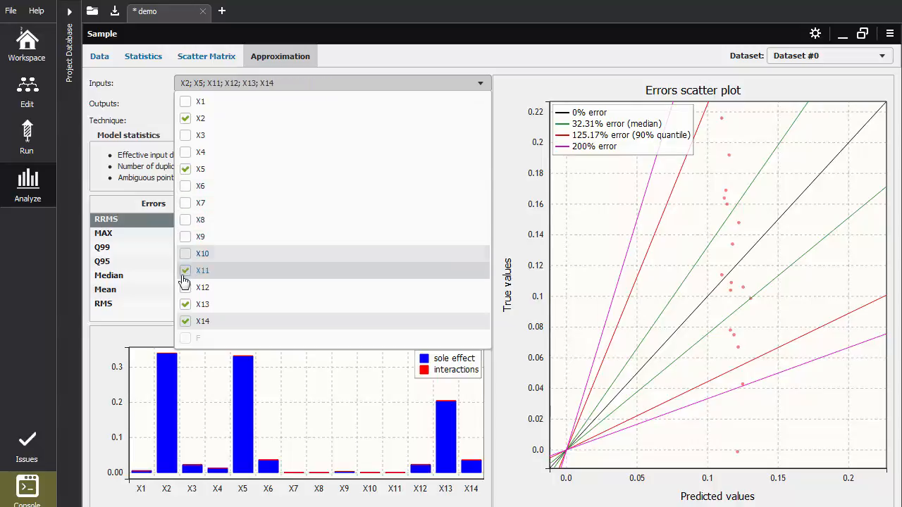
{"action": "left_click", "coordinate": [185, 270]}
{"action": "left_click", "coordinate": [186, 289]}
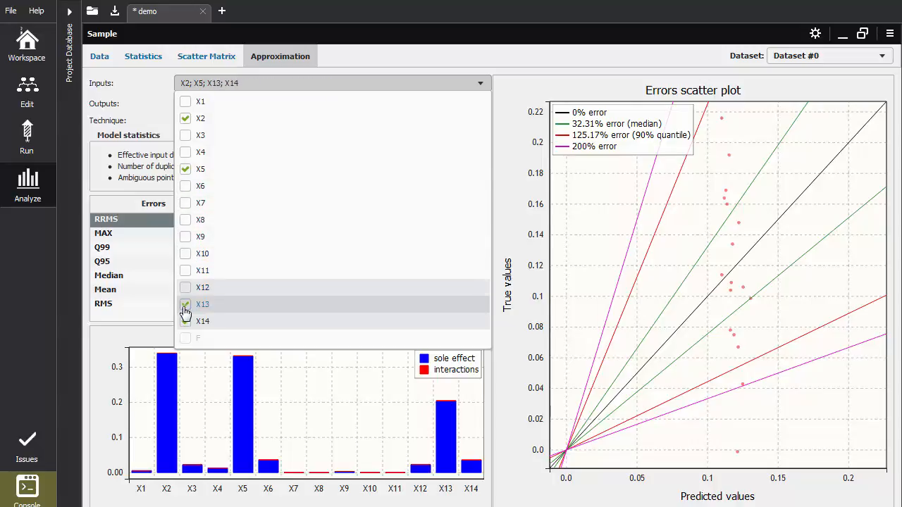
{"action": "left_click", "coordinate": [185, 306]}
{"action": "left_click", "coordinate": [185, 322]}
{"action": "left_click", "coordinate": [138, 186]}
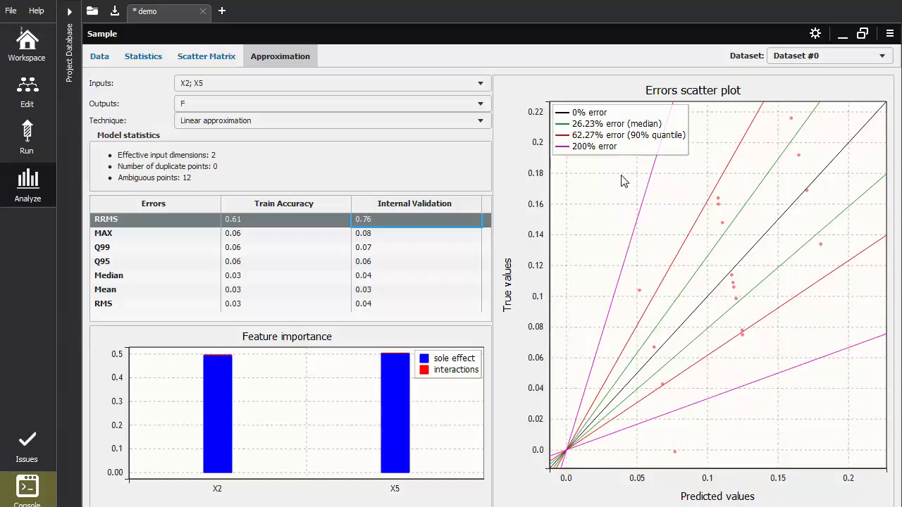
Set the scatter matrix's measure of dependency to Partial Pearson's correlation
{"action": "left_click", "coordinate": [209, 57]}
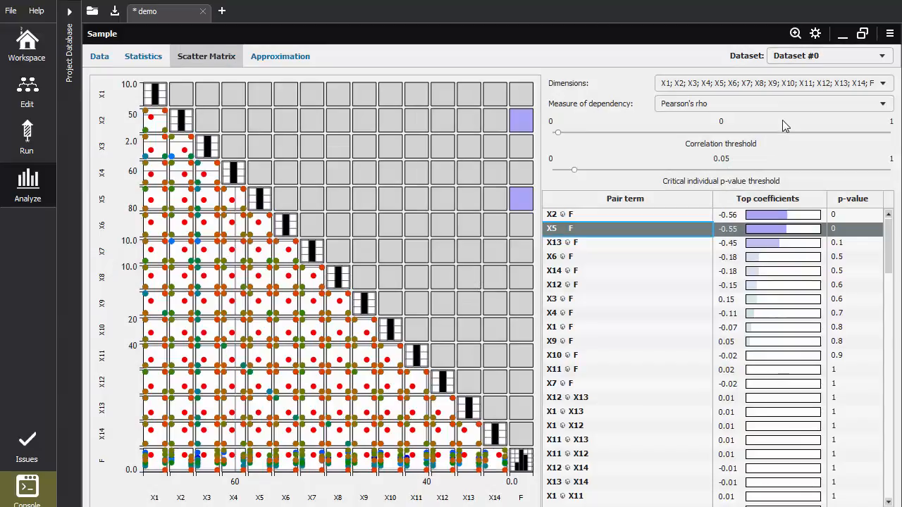
{"action": "left_click", "coordinate": [797, 105]}
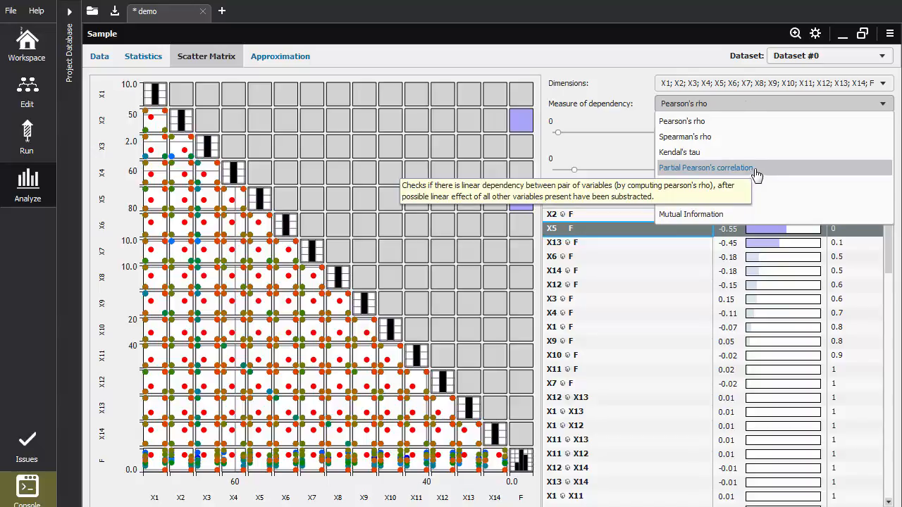
{"action": "left_click", "coordinate": [754, 169]}
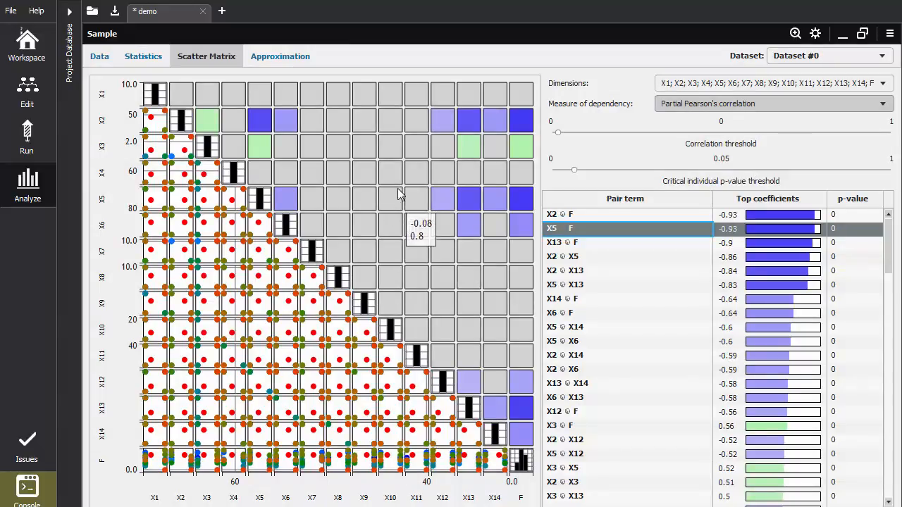
Examine the partial correlation coefficients and p-values between F and X2, X5, X3, X6, X12, X13 and X14 in the scatter matrix
{"action": "mouse_move", "coordinate": [507, 220]}
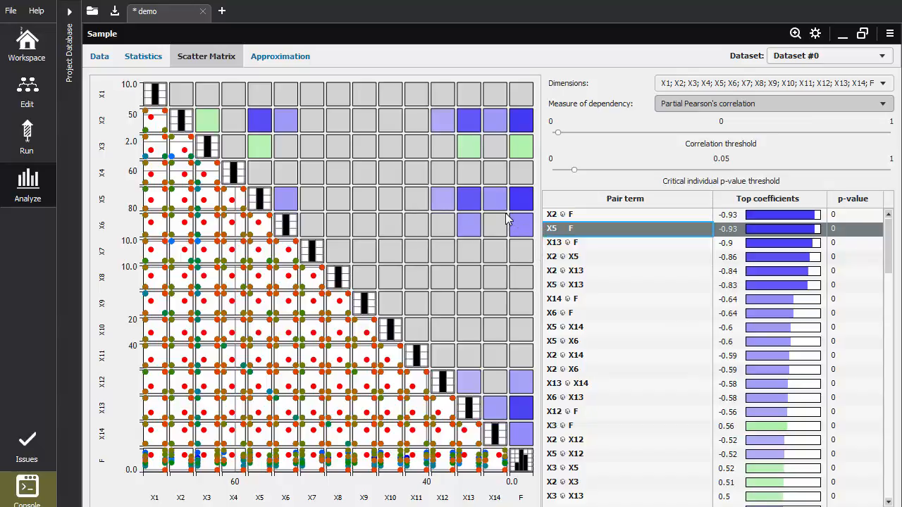
{"action": "left_click", "coordinate": [519, 121]}
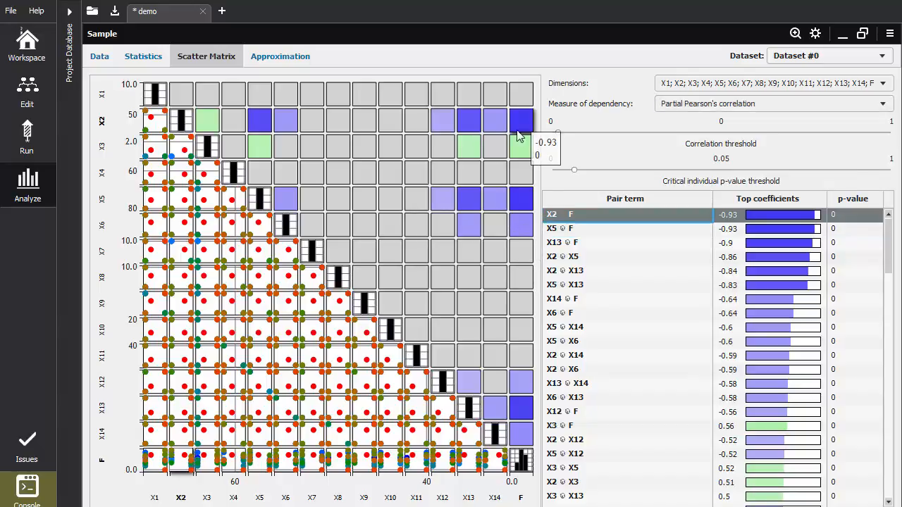
{"action": "left_click", "coordinate": [522, 197]}
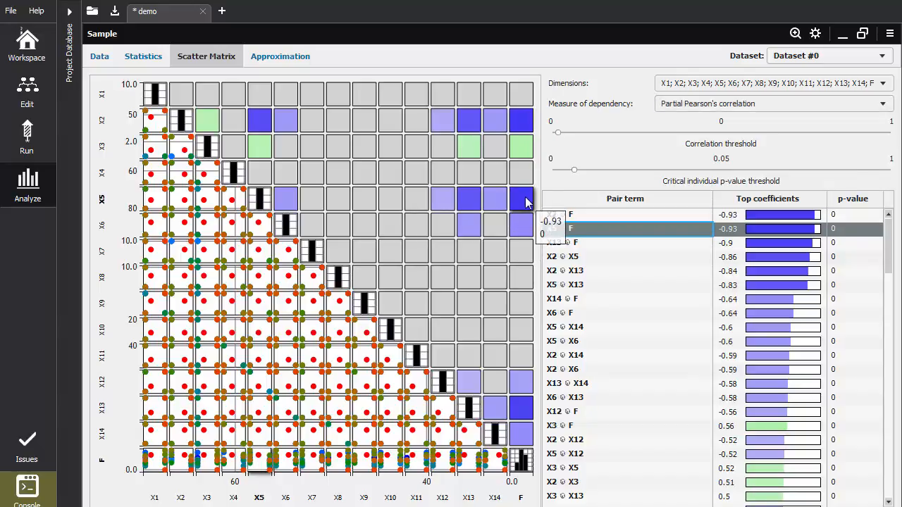
{"action": "mouse_move", "coordinate": [525, 150]}
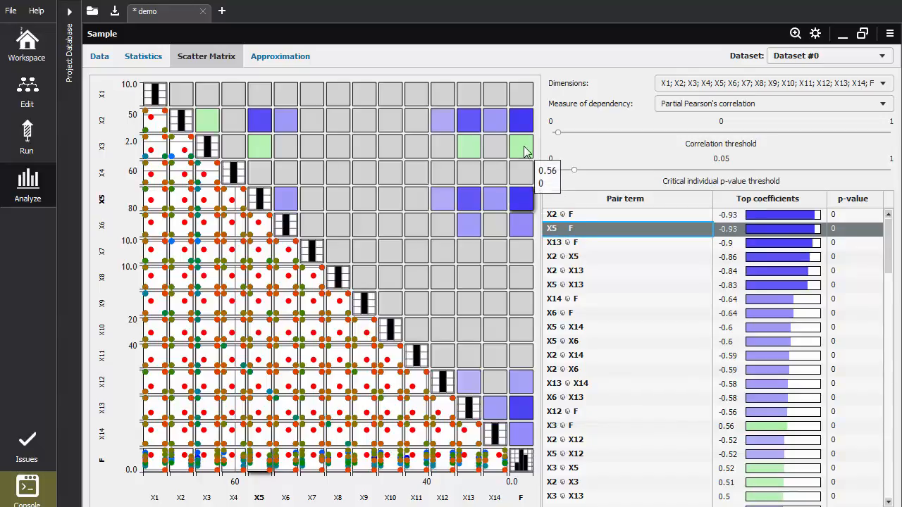
{"action": "left_click", "coordinate": [525, 150]}
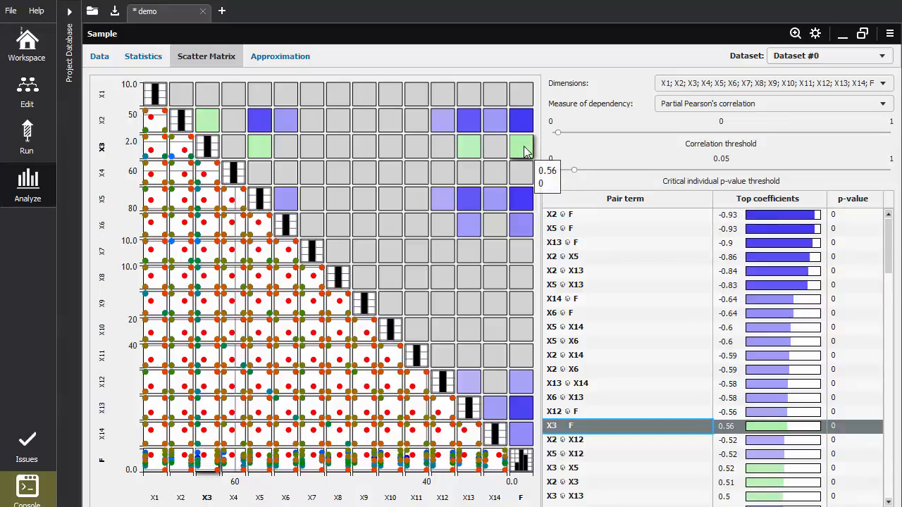
{"action": "left_click", "coordinate": [524, 226]}
{"action": "left_click", "coordinate": [527, 382]}
{"action": "mouse_move", "coordinate": [525, 414]}
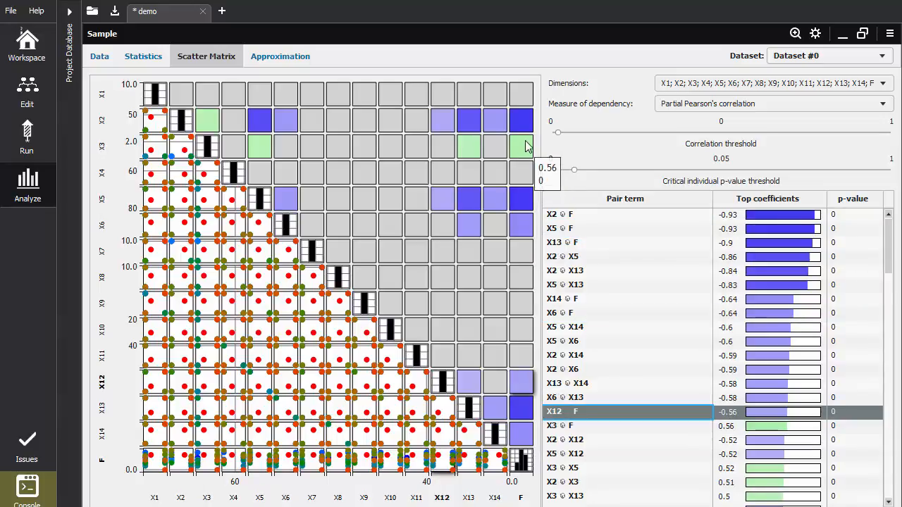
{"action": "mouse_move", "coordinate": [525, 231]}
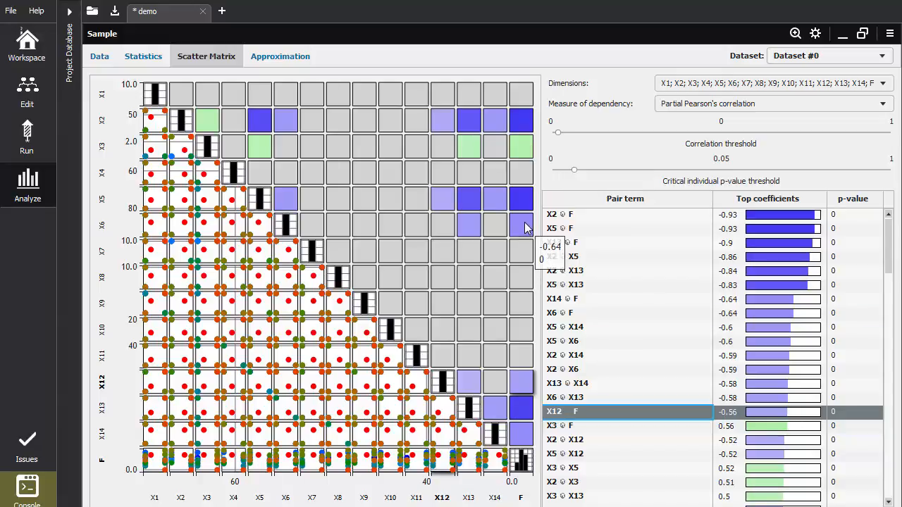
{"action": "left_click", "coordinate": [525, 225]}
{"action": "left_click", "coordinate": [523, 382]}
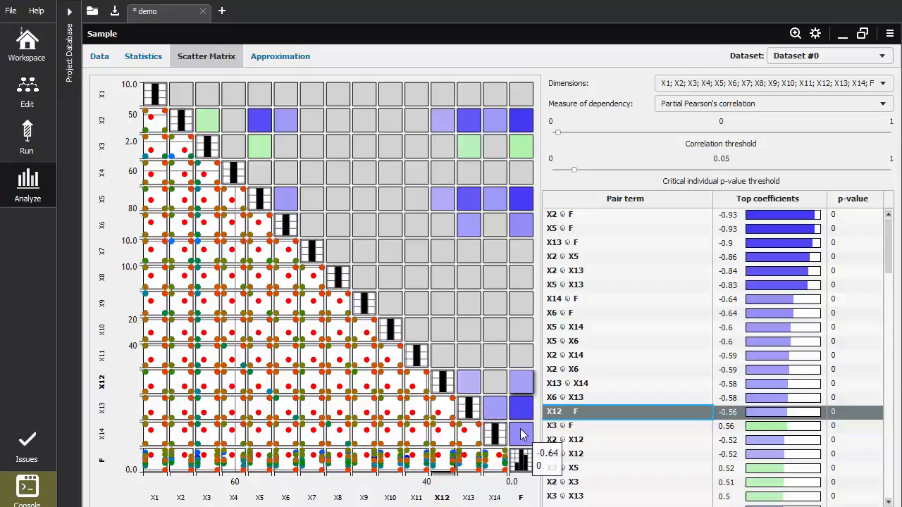
Add X3, X6, X12, X13 and X14 to the inputs of the approximation of F
{"action": "left_click", "coordinate": [285, 59]}
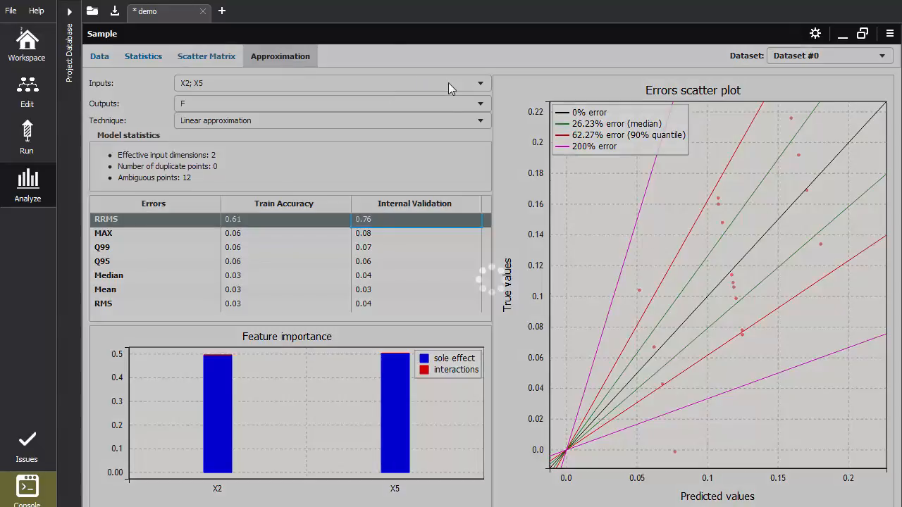
{"action": "left_click", "coordinate": [443, 86]}
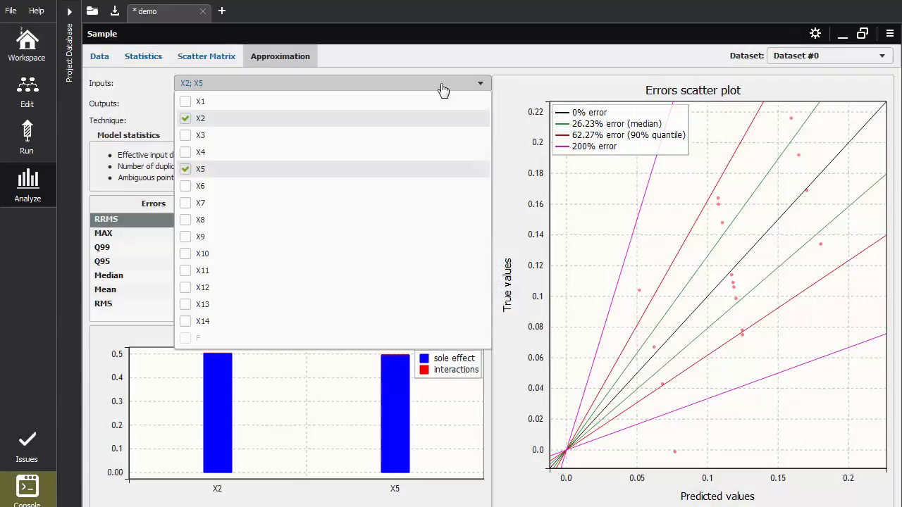
{"action": "left_click", "coordinate": [186, 136]}
{"action": "left_click", "coordinate": [186, 186]}
{"action": "left_click", "coordinate": [186, 289]}
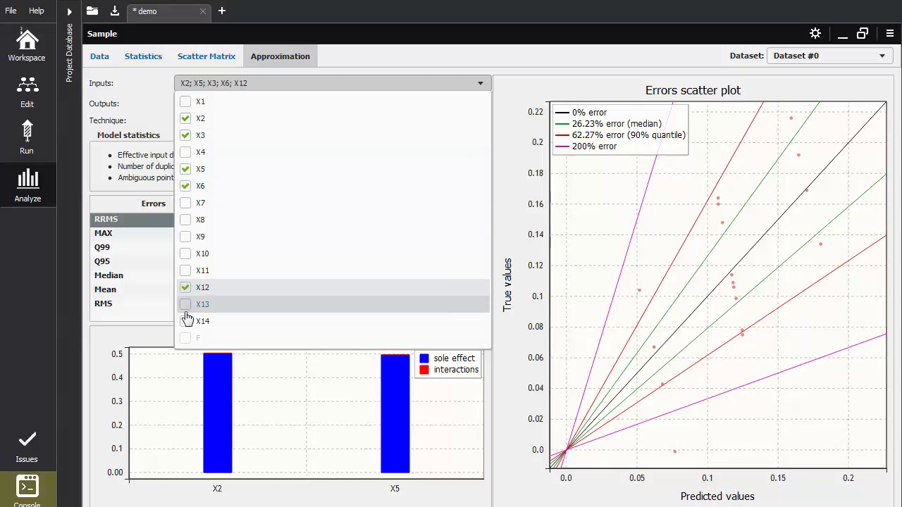
{"action": "left_click", "coordinate": [186, 305]}
{"action": "left_click", "coordinate": [186, 322]}
{"action": "left_click", "coordinate": [135, 207]}
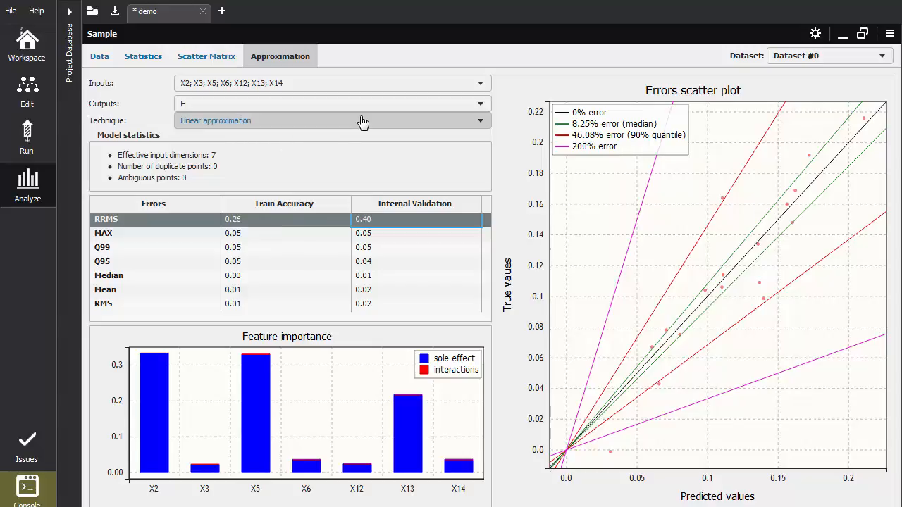
Examine the available approximation techniques and the sample's image export options, keeping Linear approximation
{"action": "left_click", "coordinate": [384, 129]}
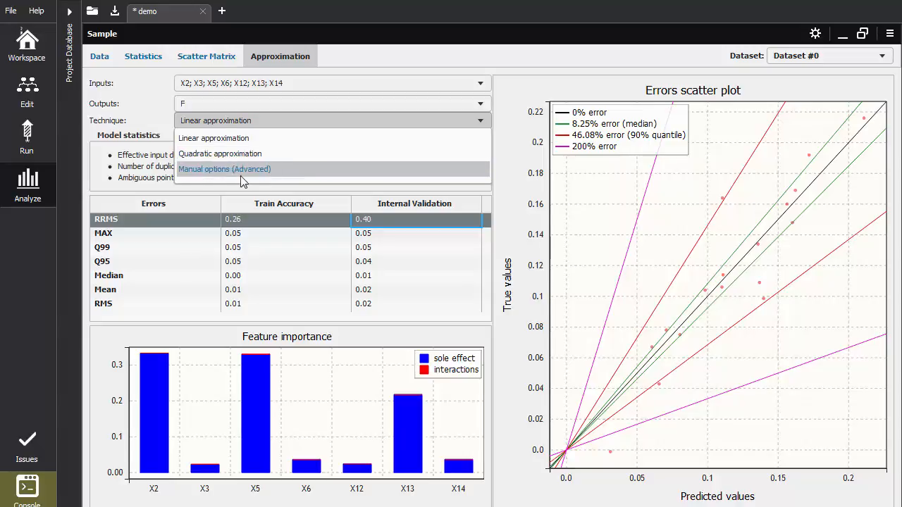
{"action": "left_click", "coordinate": [128, 179]}
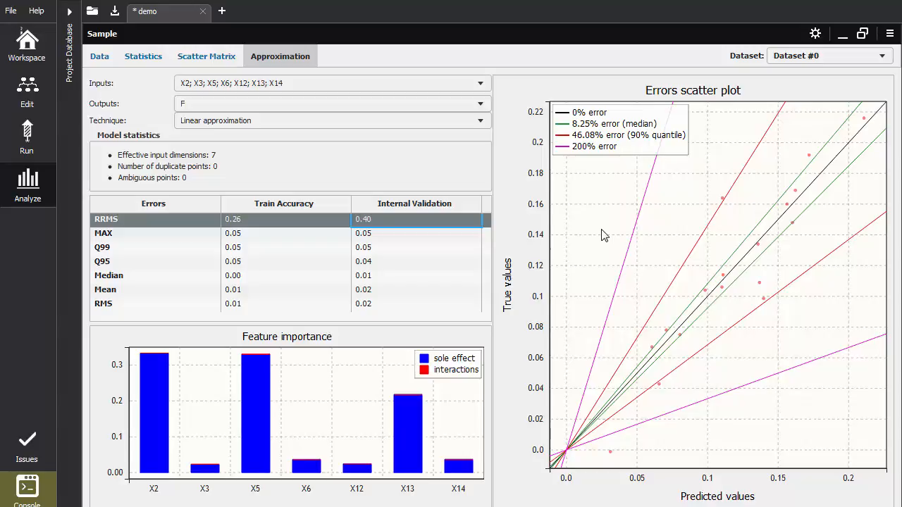
{"action": "left_click", "coordinate": [883, 39]}
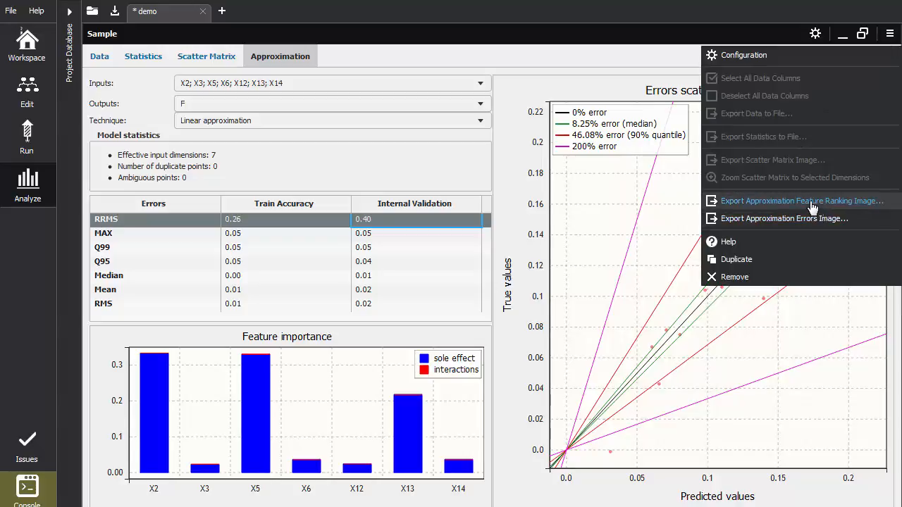
{"action": "left_click", "coordinate": [468, 231]}
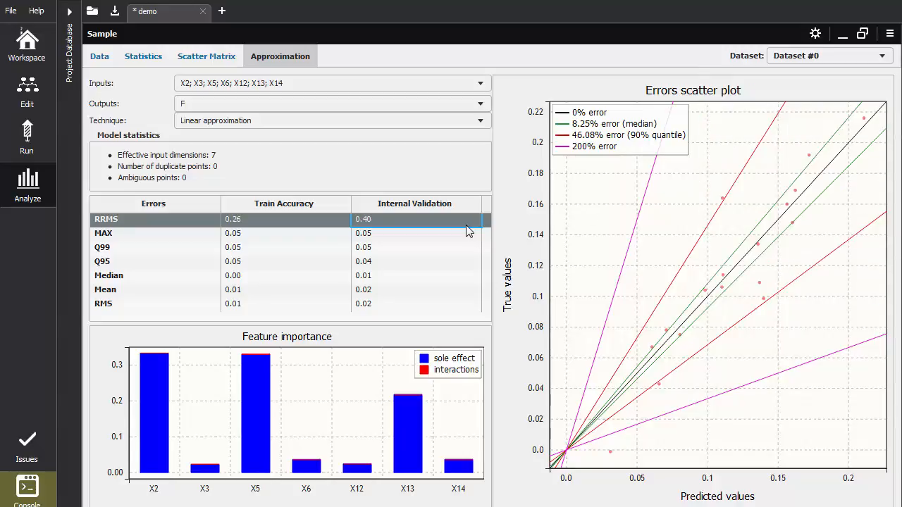